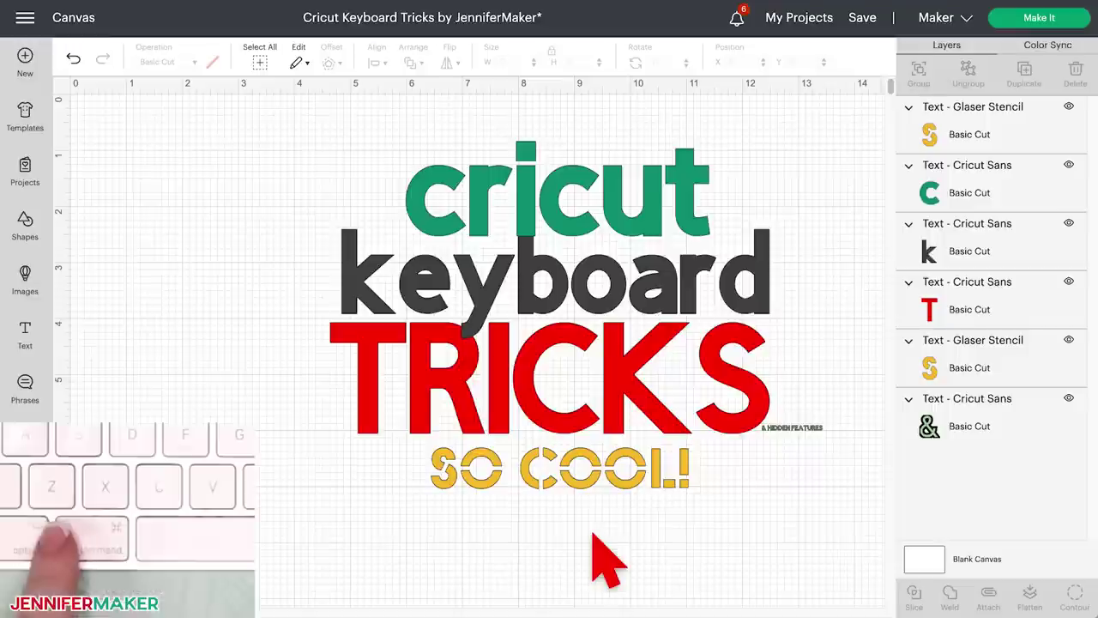
# - Copy the yellow "SO COOL!" text below TRICKS and paste eight duplicates of it onto the canvas
pyautogui.click(592, 472)
pyautogui.press('super+c')
pyautogui.press('super+v')
pyautogui.press('super+v')
pyautogui.press('super+v')
pyautogui.press('super+v')
pyautogui.press('super+v')
pyautogui.press('super+v')
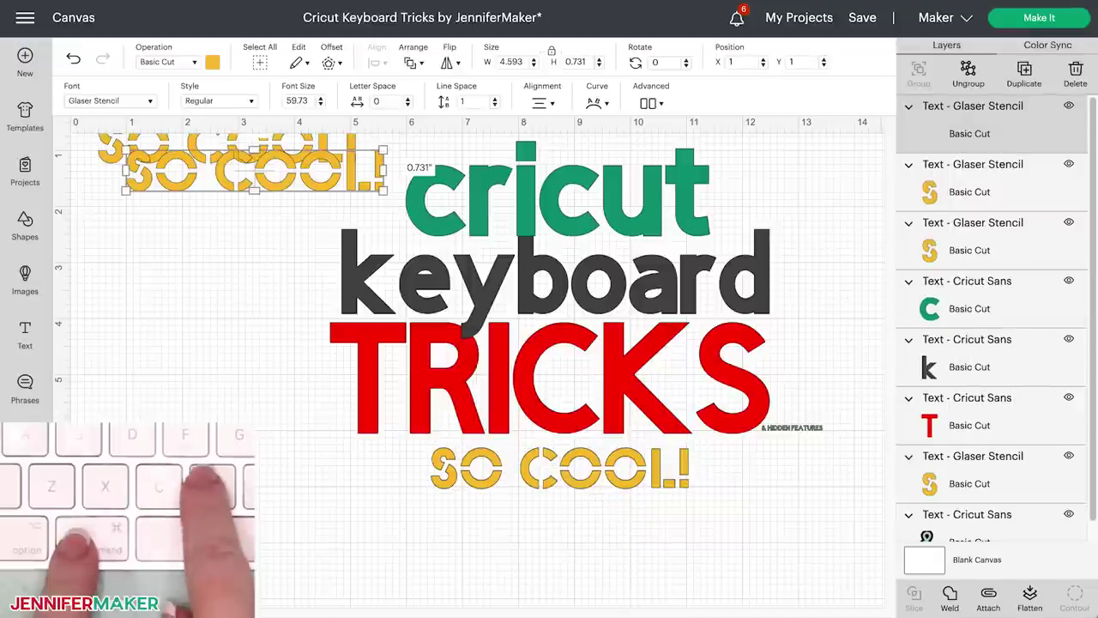
pyautogui.press('super+v')
pyautogui.press('super+v')
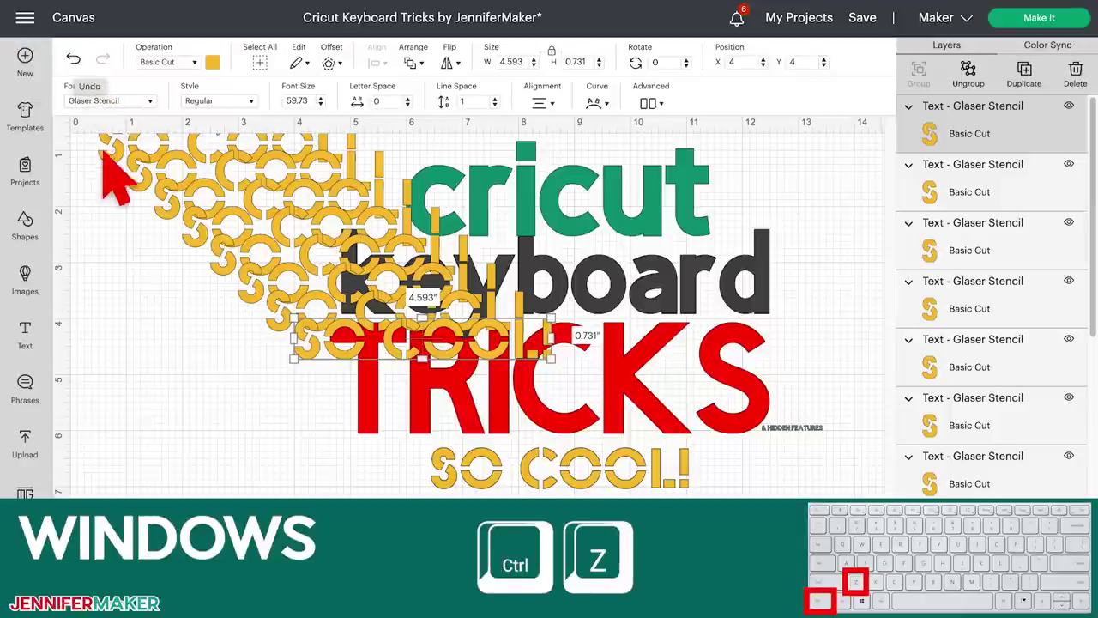
# - Undo all the pasted duplicates of the "SO COOL!" text
pyautogui.hotkey('ctrl', 'z')
pyautogui.hotkey('ctrl', 'z')
pyautogui.hotkey('ctrl', 'z')
pyautogui.hotkey('ctrl', 'z')
pyautogui.hotkey('ctrl', 'z')
pyautogui.hotkey('ctrl', 'z')
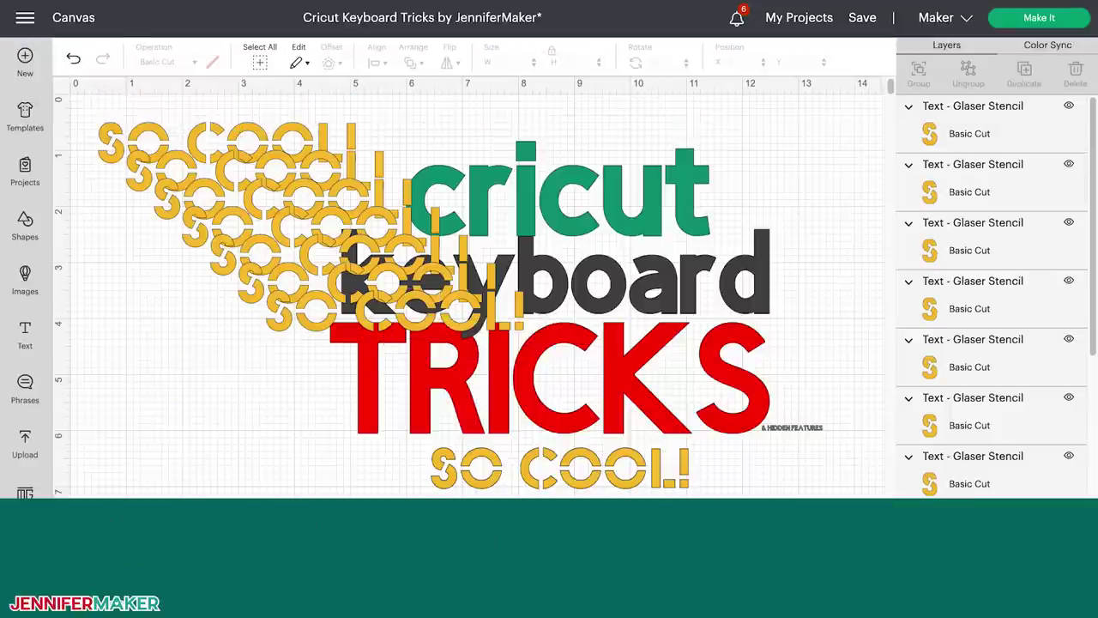
pyautogui.hotkey('ctrl', 'z')
pyautogui.hotkey('ctrl', 'z')
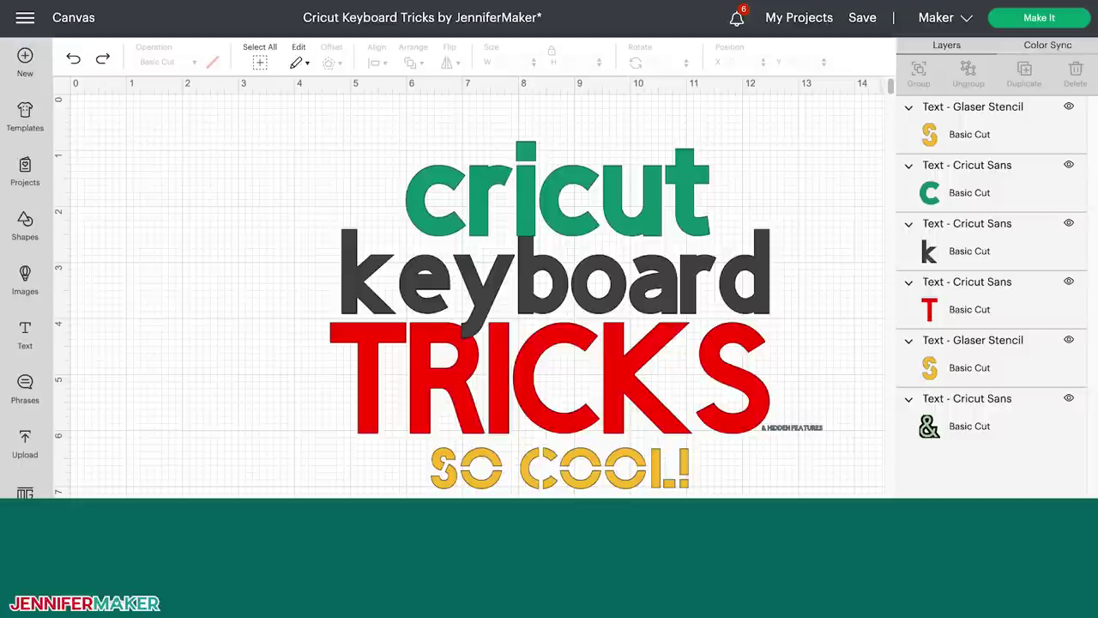
# - Paste one more copy of the "SO COOL!" text onto the canvas and delete that copy
pyautogui.click(499, 482)
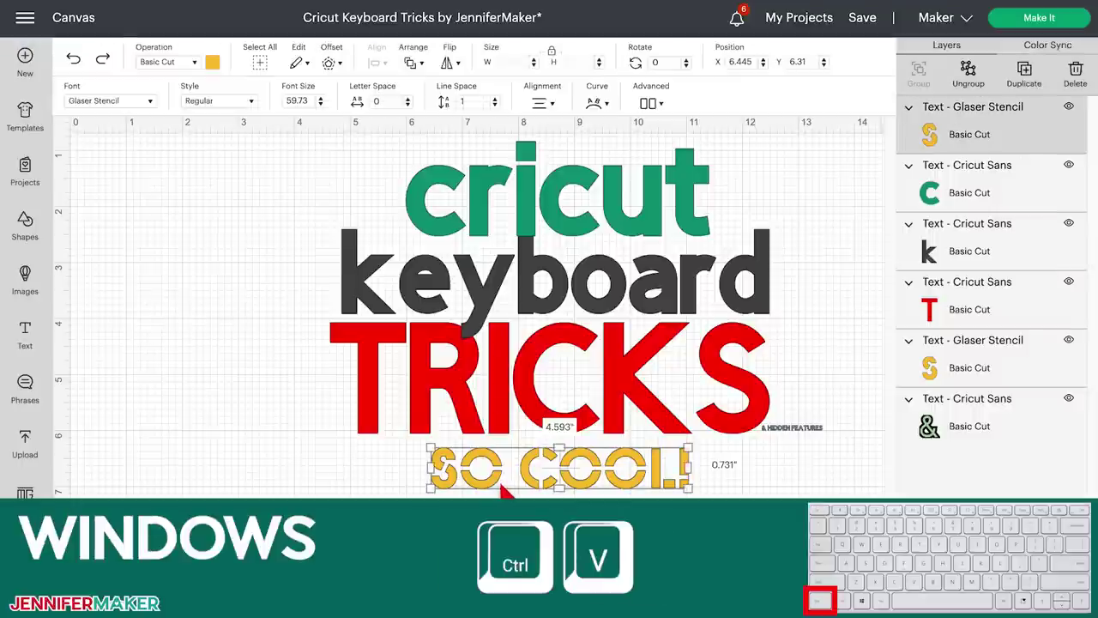
pyautogui.hotkey('ctrl', 'v')
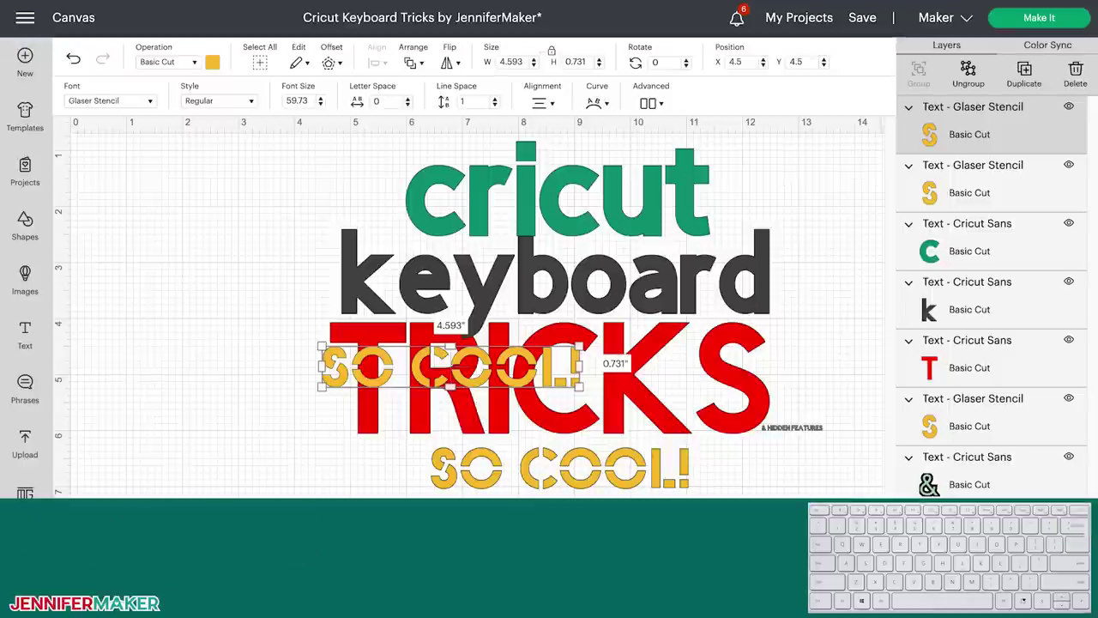
pyautogui.press('BackSpace')
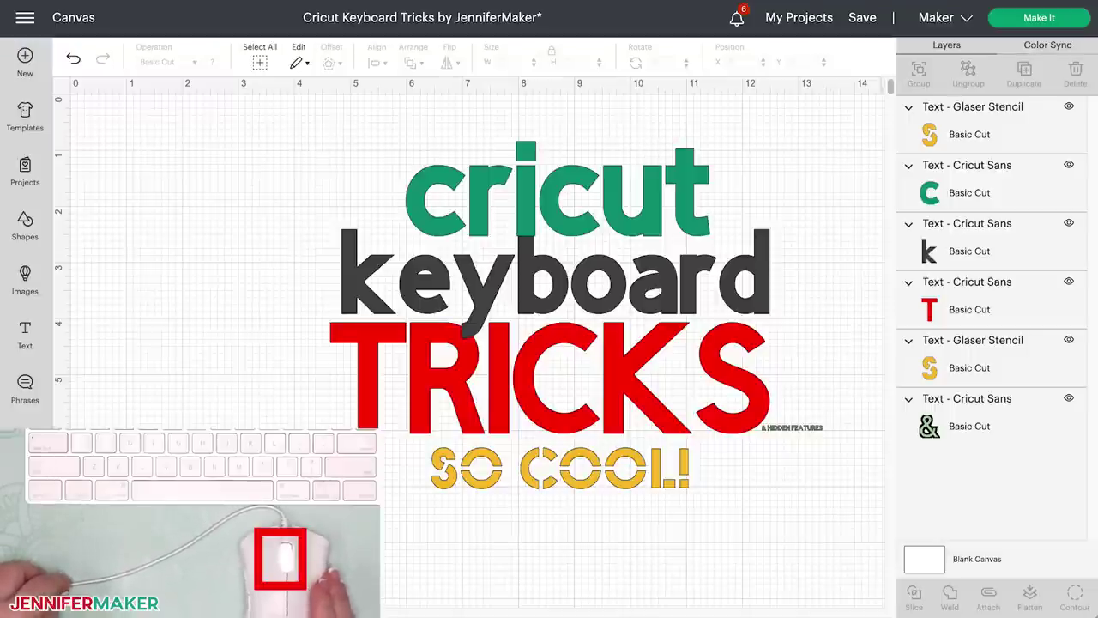
# - Look over the lettering design and the empty canvas area below it
pyautogui.scroll(-3, 649, 502)
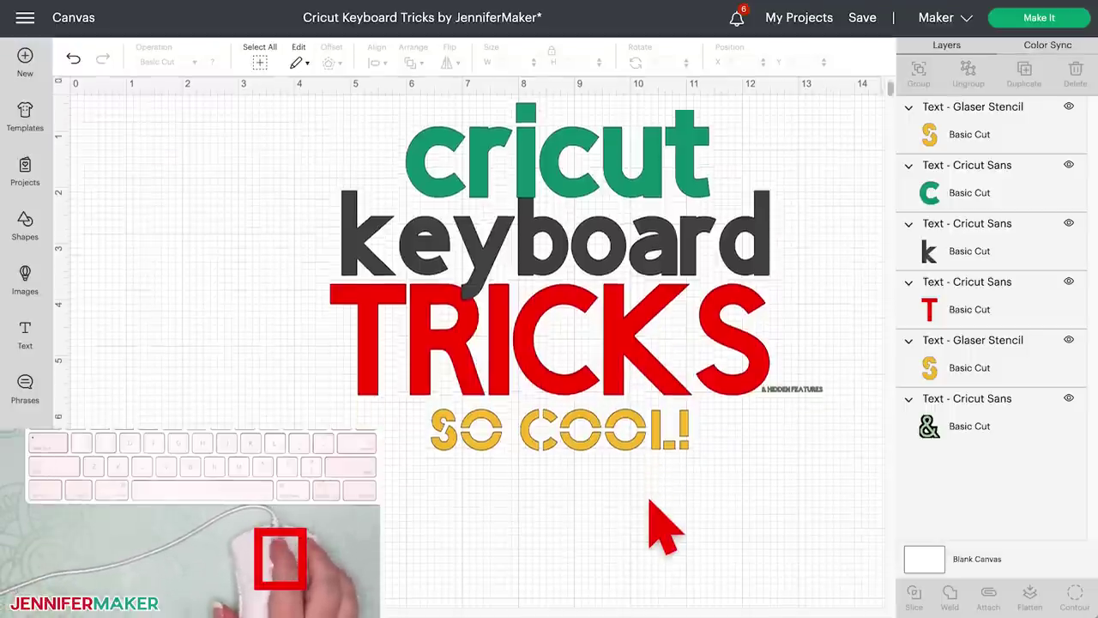
pyautogui.scroll(3, 649, 502)
pyautogui.scroll(-7, 649, 502)
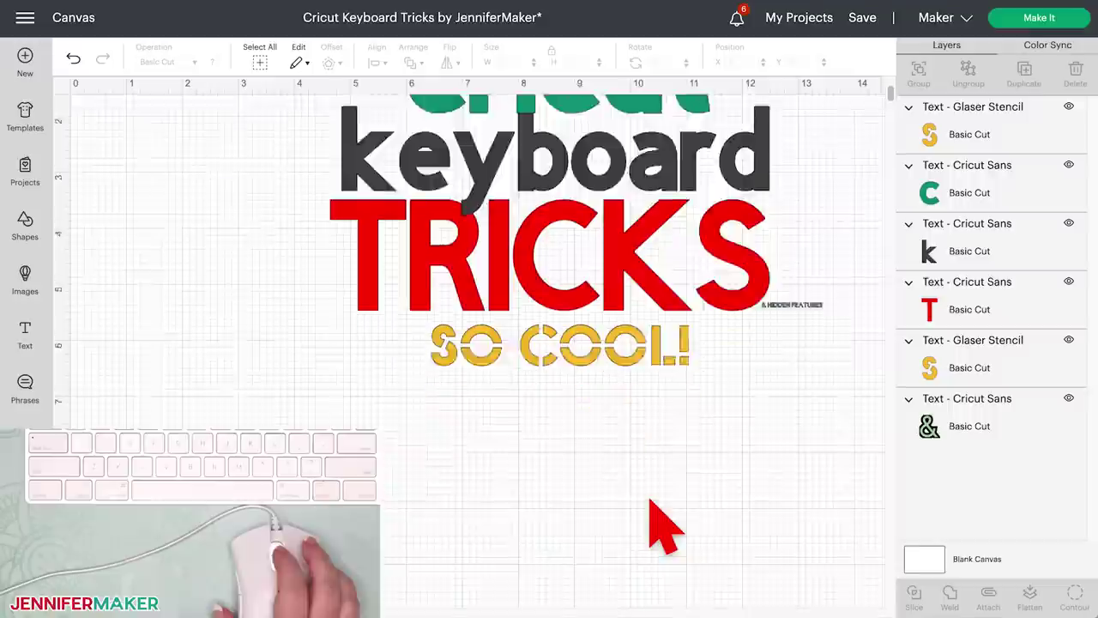
pyautogui.scroll(7, 649, 502)
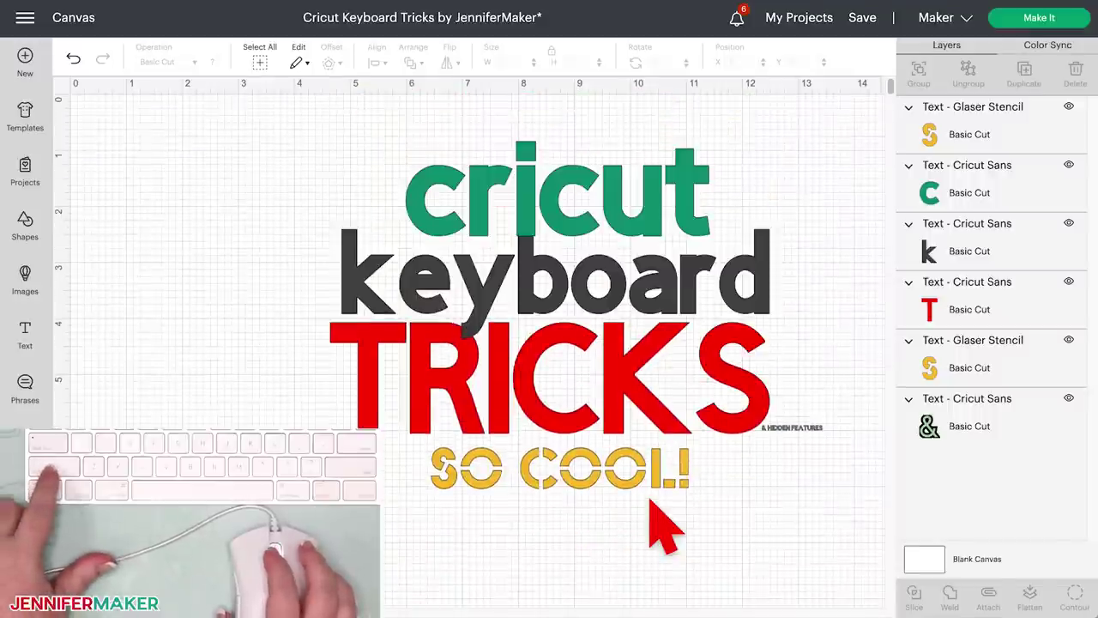
# - Survey the canvas area beside and around the lettering design, keeping the design in view at the end
pyautogui.hscroll(5, 649, 502)
pyautogui.hscroll(-4, 470, 291)
pyautogui.hscroll(8, 470, 292)
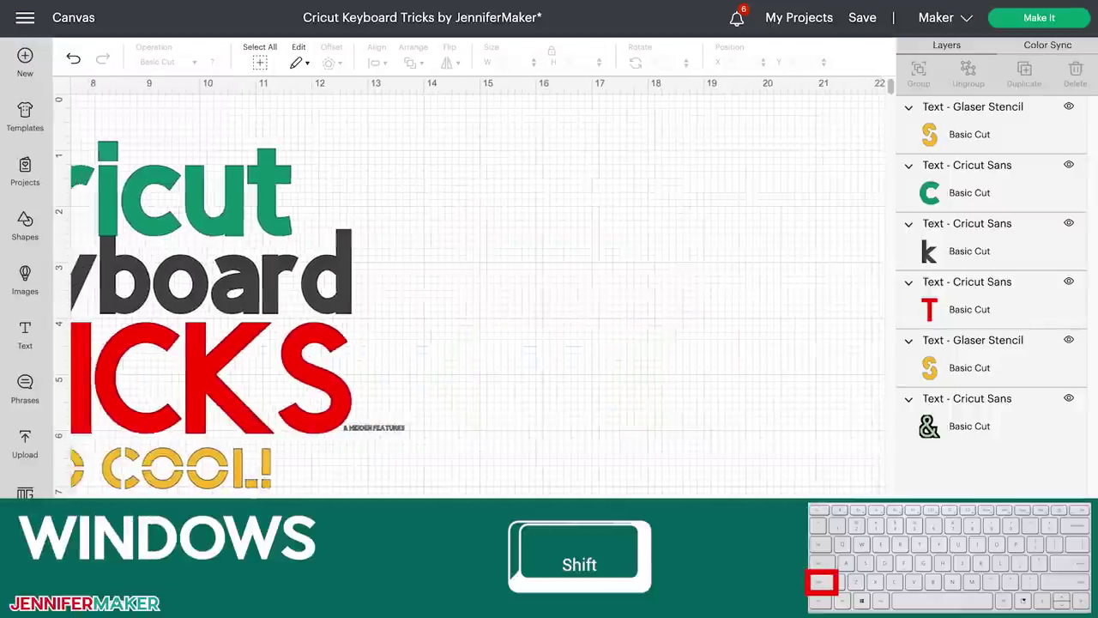
pyautogui.hscroll(-8, 470, 292)
pyautogui.hscroll(2, 470, 291)
pyautogui.hscroll(3, 650, 503)
pyautogui.hscroll(-3, 649, 504)
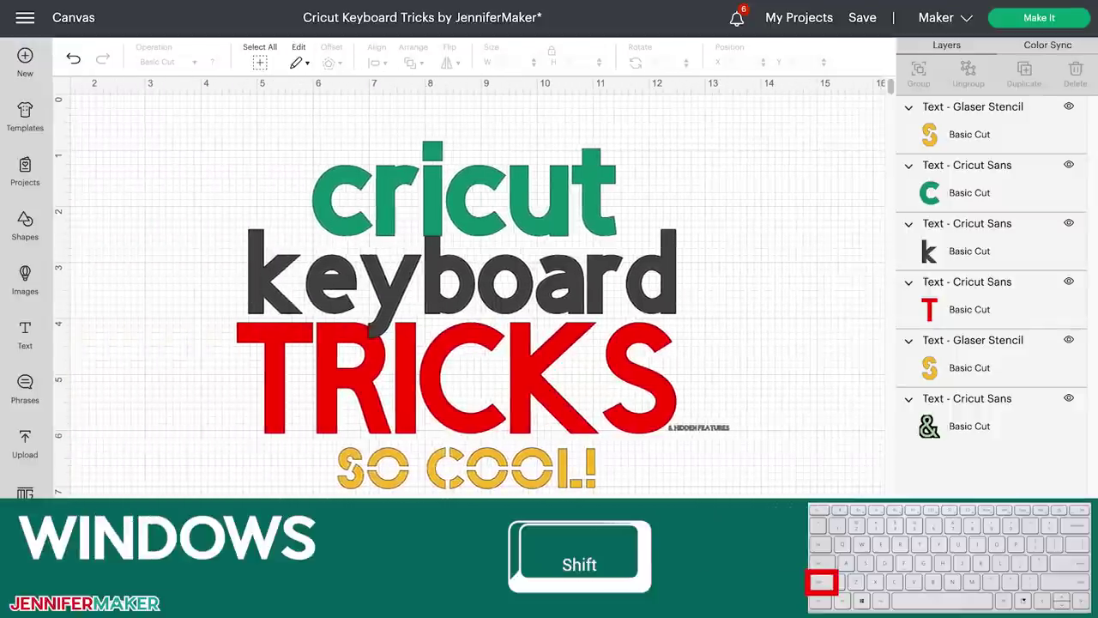
pyautogui.scroll(-3, 649, 503)
pyautogui.scroll(3, 649, 504)
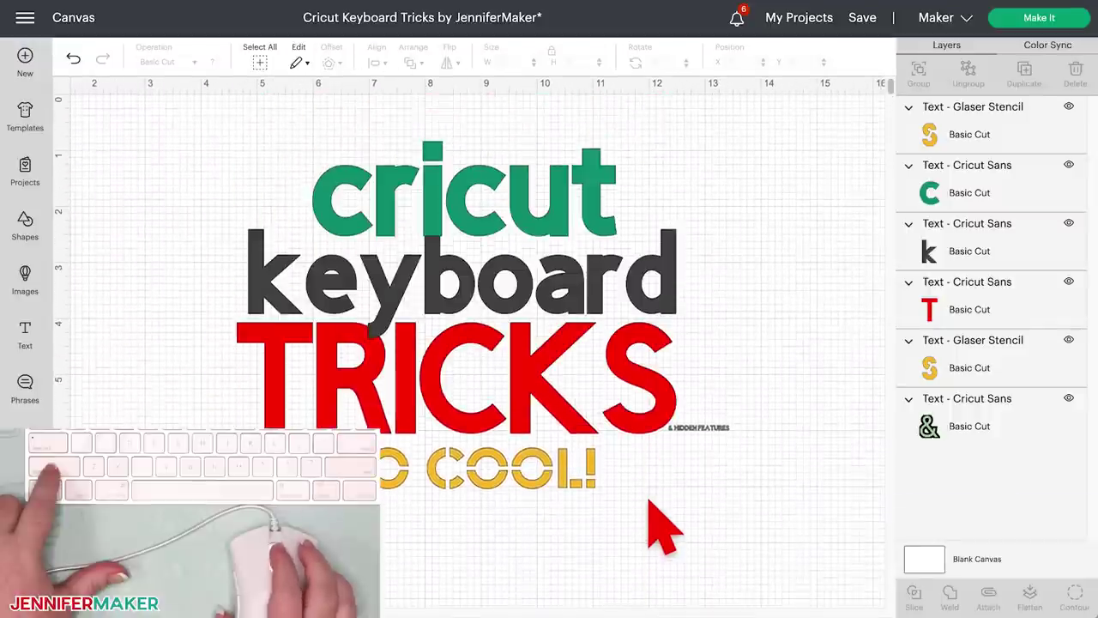
pyautogui.hscroll(2, 650, 504)
pyautogui.hscroll(-3, 649, 504)
pyautogui.hscroll(4, 650, 503)
pyautogui.hscroll(-4, 649, 503)
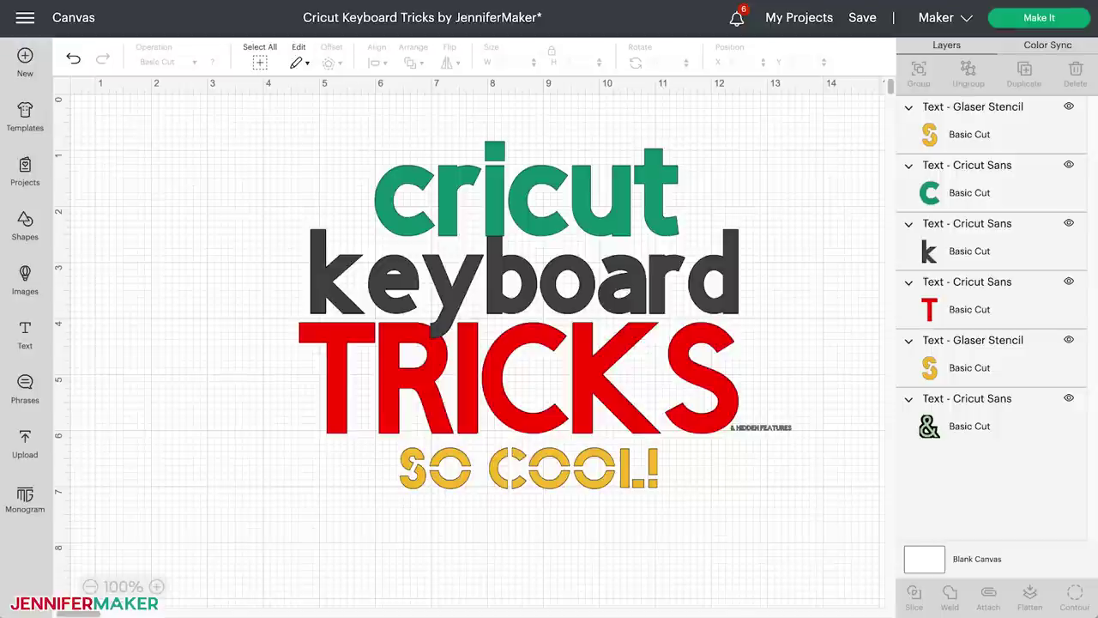
pyautogui.hscroll(2, 649, 502)
pyautogui.hscroll(-2, 656, 521)
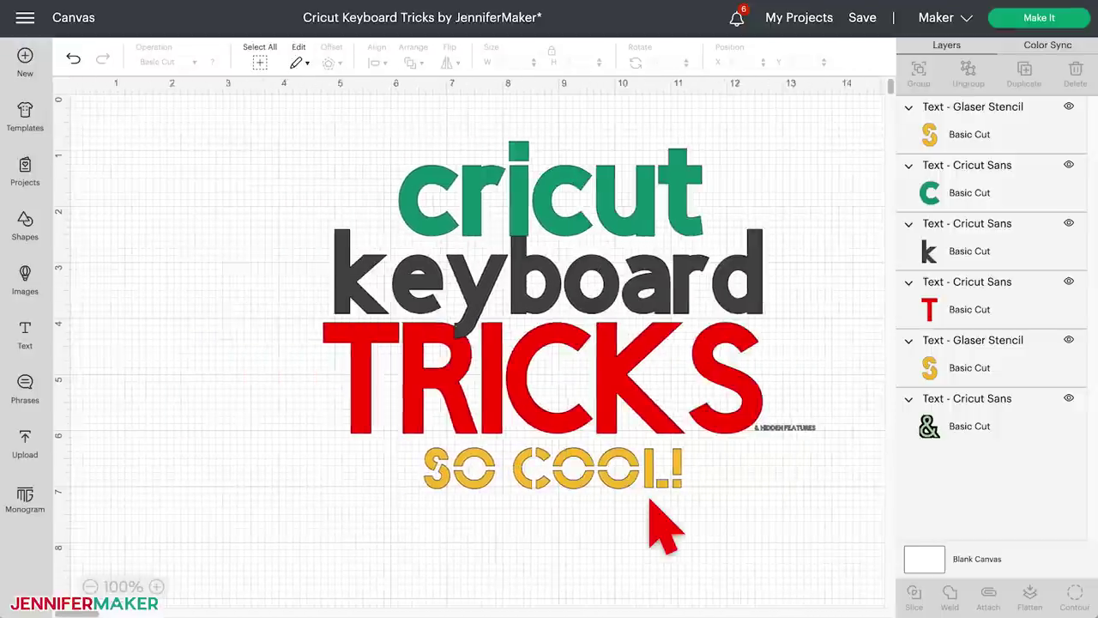
pyautogui.hscroll(5, 660, 525)
pyautogui.hscroll(2, 656, 519)
pyautogui.hscroll(-4, 659, 523)
pyautogui.hscroll(3, 660, 524)
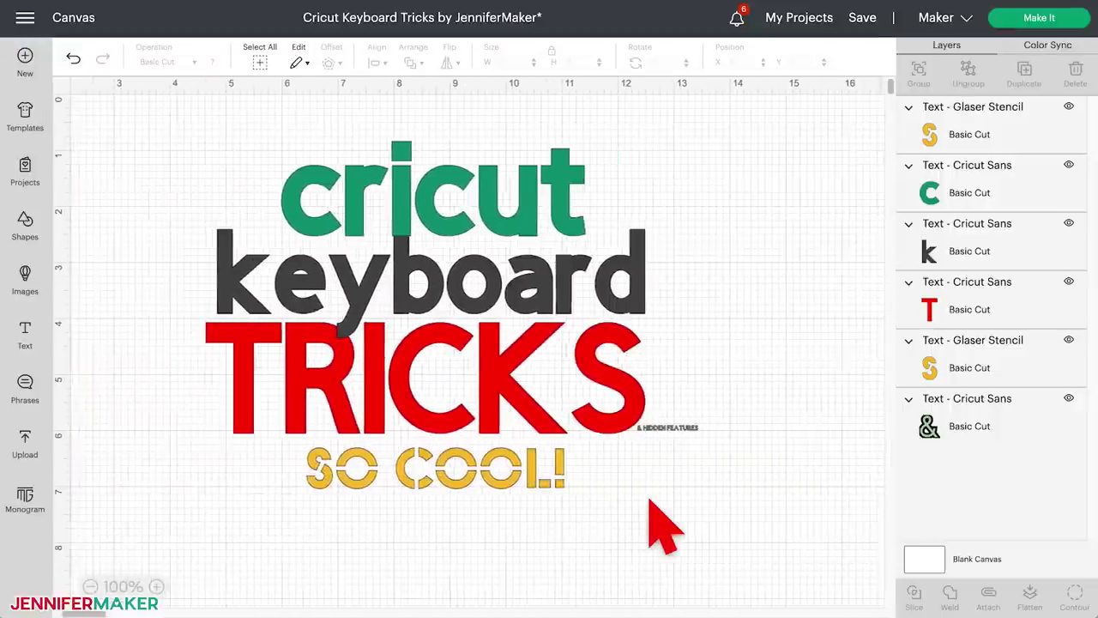
pyautogui.hscroll(-4, 660, 525)
pyautogui.scroll(-2, 661, 525)
pyautogui.scroll(2, 660, 525)
pyautogui.scroll(-5, 660, 525)
pyautogui.scroll(5, 664, 527)
pyautogui.hscroll(4, 663, 528)
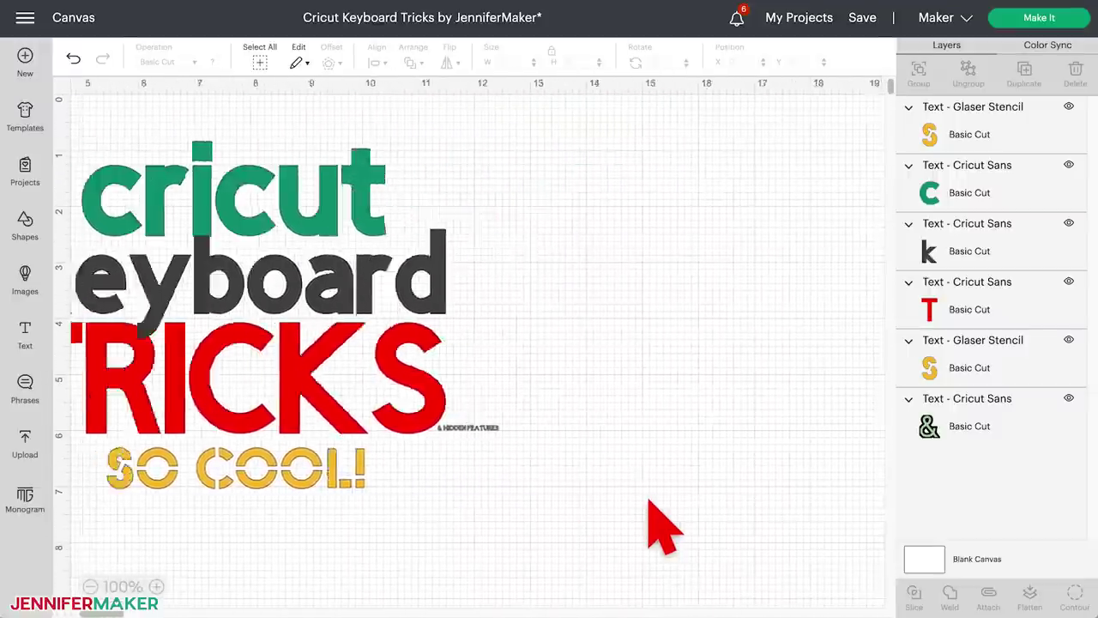
pyautogui.hscroll(-6, 663, 527)
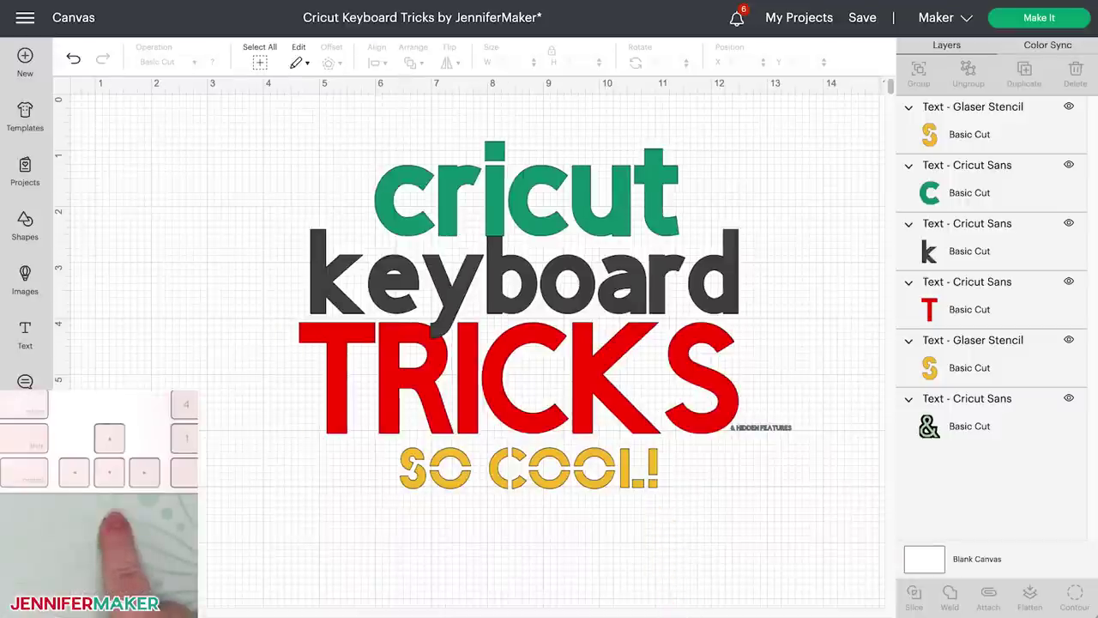
# - Nudge the red TRICKS text left to an X position of 4.104
pyautogui.click(738, 422)
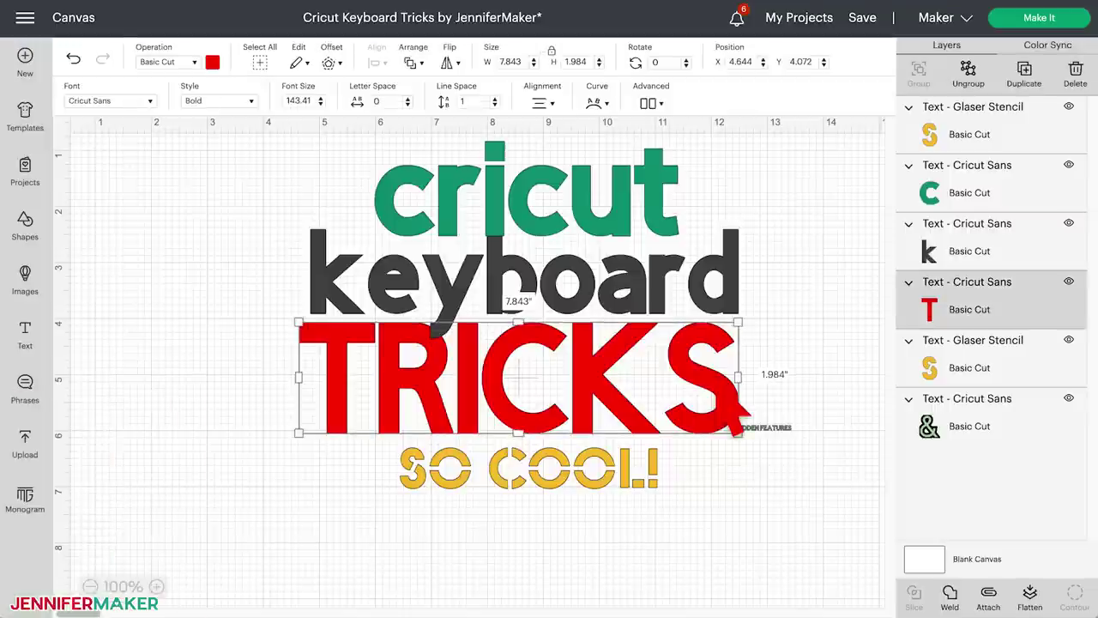
pyautogui.press('Left')
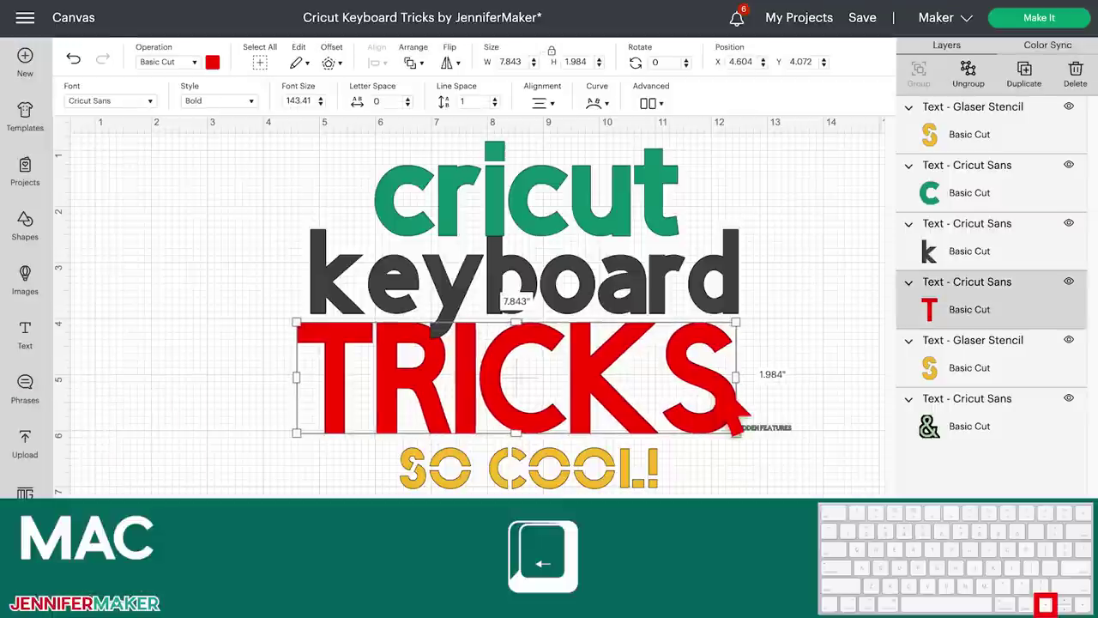
pyautogui.press('Left')
pyautogui.press('Left')
pyautogui.press('Left')
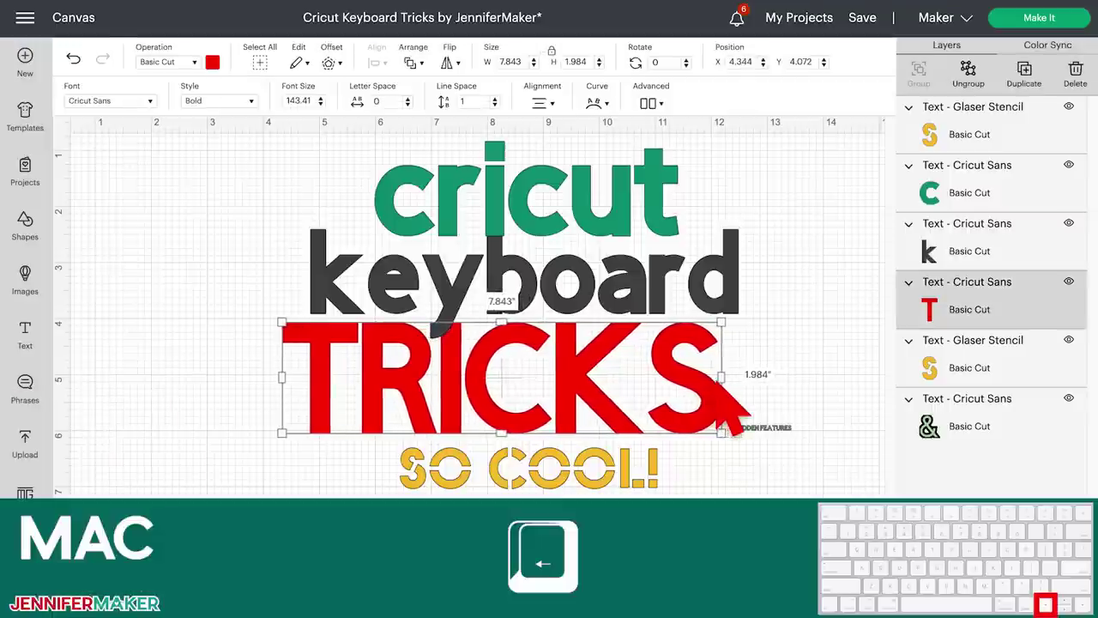
pyautogui.press('Left')
pyautogui.press('Left')
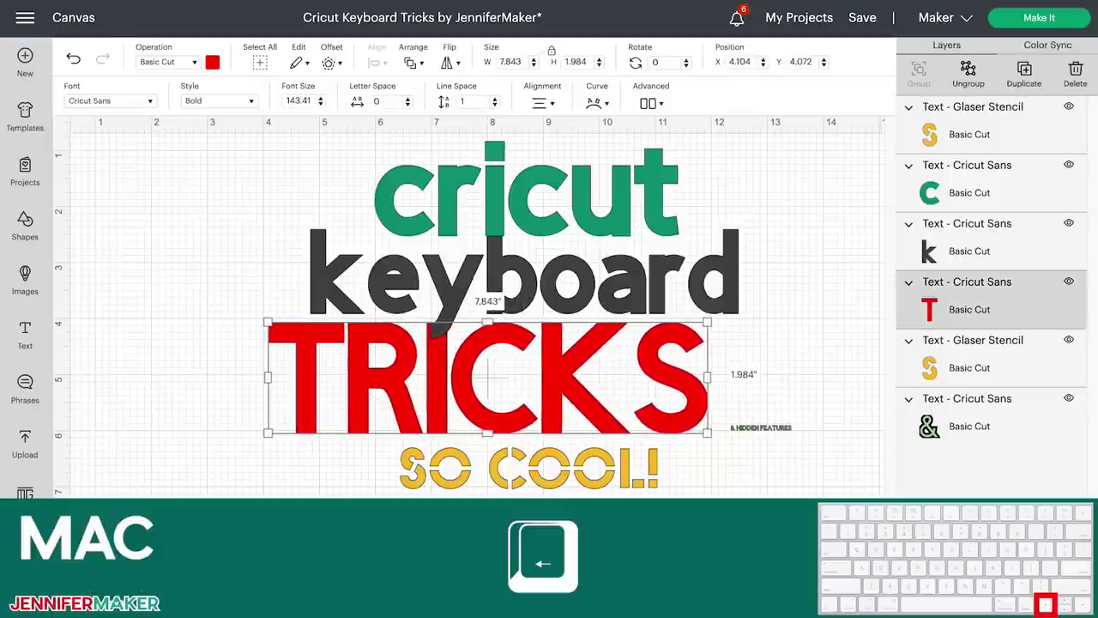
# - Nudge the red TRICKS text right to an X position of 4.604
pyautogui.press('Right')
pyautogui.press('Right')
pyautogui.press('Right')
pyautogui.press('Right')
pyautogui.press('Right')
pyautogui.press('Right')
pyautogui.press('Right')
# - Nudge the red TRICKS text up toward the word keyboard and back down to a Y position of 4.112
pyautogui.press('Up')
pyautogui.press('Up')
pyautogui.press('Up')
pyautogui.press('Up')
pyautogui.press('Up')
pyautogui.press('Up')
pyautogui.press('Up')
pyautogui.press('Up')
pyautogui.press('Up')
pyautogui.press('Down')
pyautogui.press('Down')
pyautogui.press('Down')
pyautogui.press('Down')
pyautogui.press('Down')
pyautogui.press('Down')
pyautogui.press('Down')
pyautogui.press('Down')
pyautogui.press('Down')
pyautogui.press('Down')
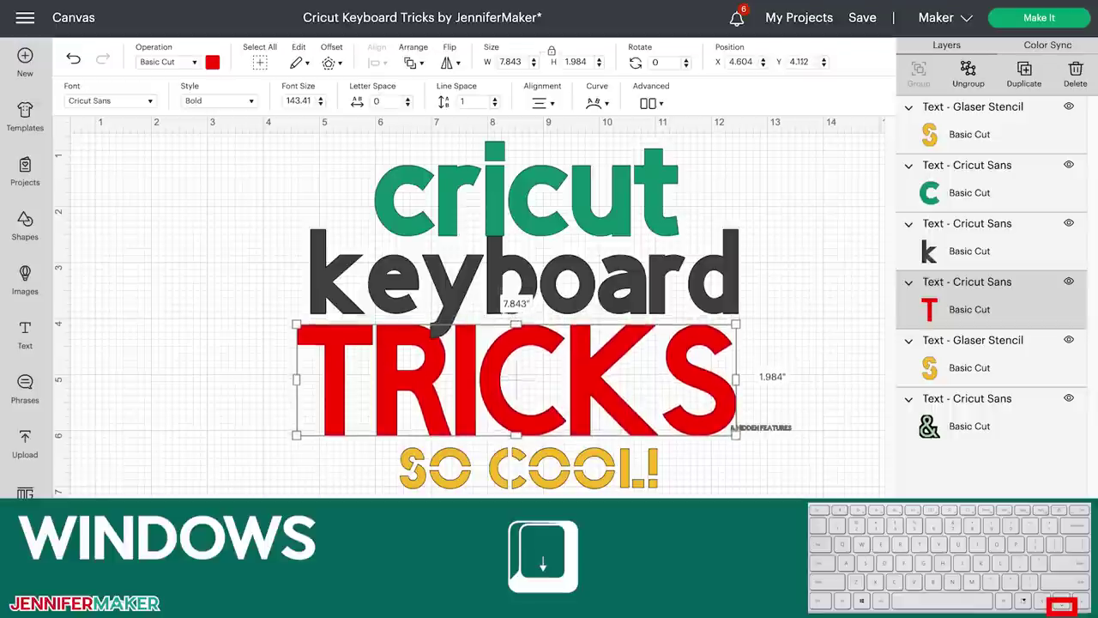
# - Nudge the red TRICKS text left to an X position of 4.084
pyautogui.press('Left')
pyautogui.press('Left')
pyautogui.press('Left')
pyautogui.press('Left')
pyautogui.press('Left')
pyautogui.press('Left')
pyautogui.press('Left')
pyautogui.press('Left')
pyautogui.press('Left')
pyautogui.press('Left')
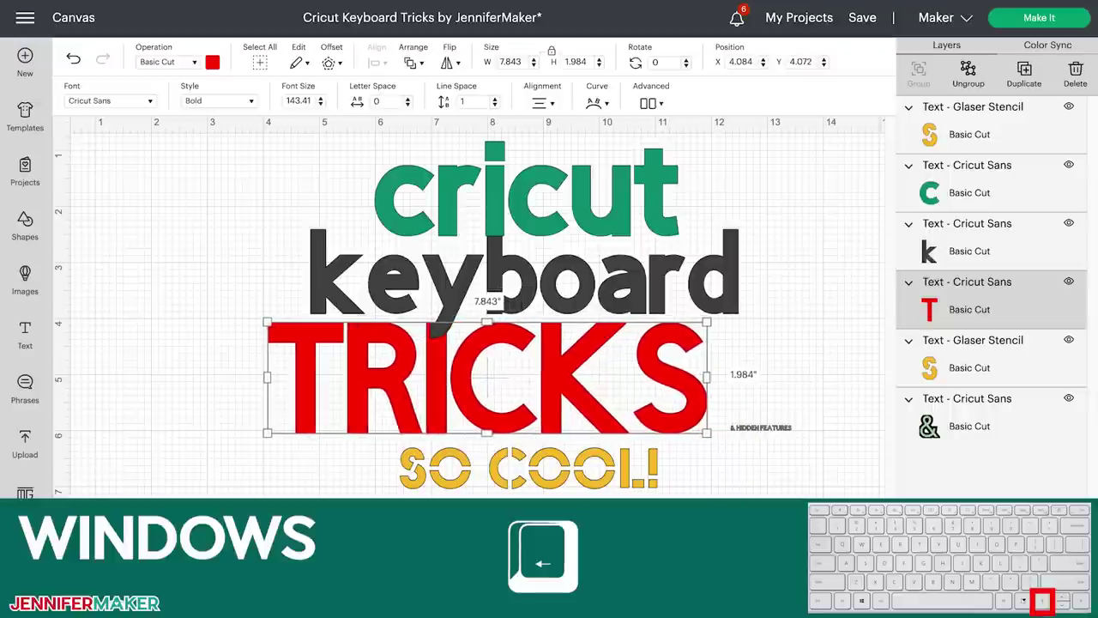
# - Move the red TRICKS text back right in small nudges to an X position of 4.604
pyautogui.press('Right')
pyautogui.press('Right')
pyautogui.press('Right')
pyautogui.press('Right')
pyautogui.press('Right')
pyautogui.press('Right')
pyautogui.press('Right')
pyautogui.press('Right')
pyautogui.press('Right')
pyautogui.press('Right')
# - Nudge the red TRICKS text up to a Y position of 3.622 so it overlaps the word keyboard
pyautogui.press('Up')
pyautogui.press('Up')
pyautogui.press('Up')
pyautogui.press('Up')
pyautogui.press('Up')
pyautogui.press('Up')
pyautogui.press('Up')
pyautogui.press('Up')
pyautogui.press('Up')
pyautogui.press('Up')
pyautogui.press('Up')
pyautogui.press('Up')
pyautogui.press('Up')
pyautogui.press('Up')
pyautogui.press('Up')
pyautogui.press('Up')
pyautogui.press('Up')
pyautogui.press('Up')
pyautogui.press('Up')
pyautogui.press('Up')
pyautogui.press('Up')
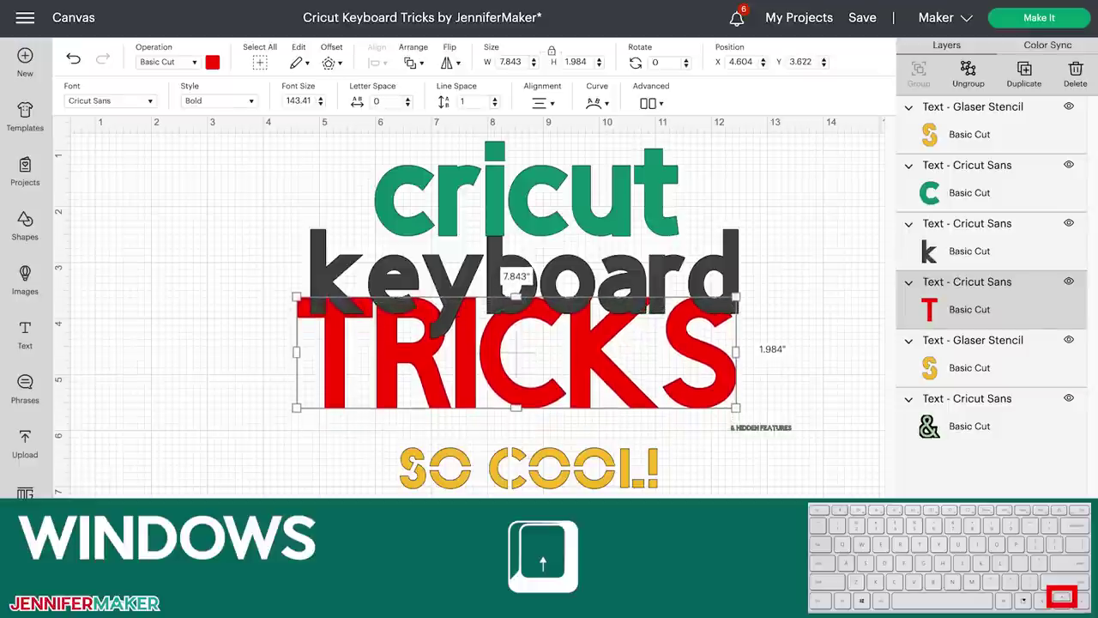
# - Nudge the red TRICKS text down to a Y position of 3.982 and back up to 3.792
pyautogui.press('Down')
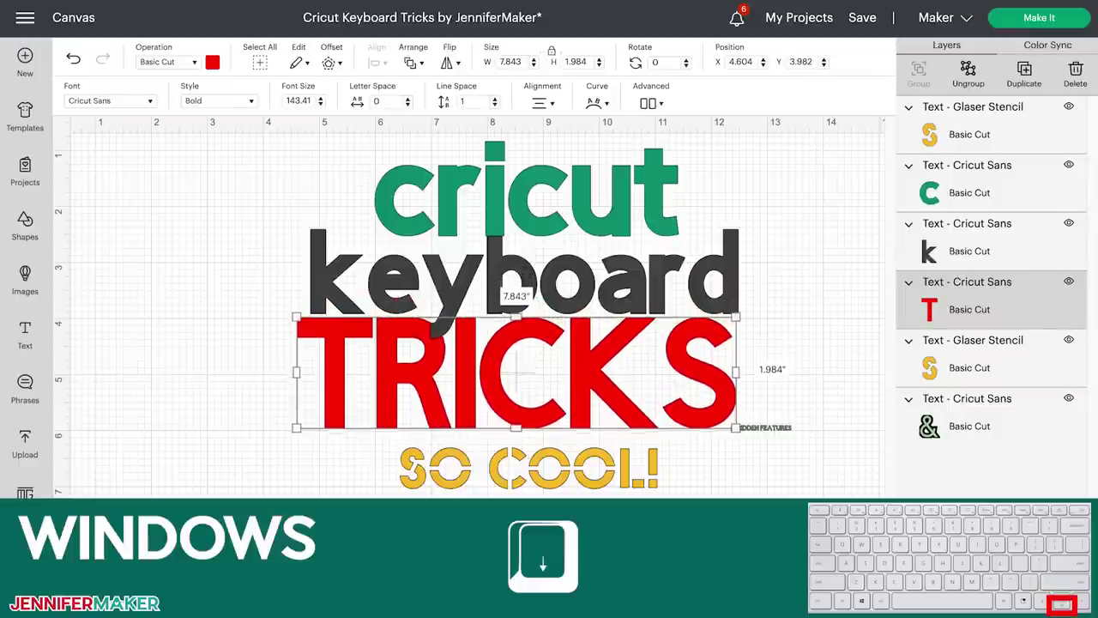
pyautogui.press('Up')
pyautogui.press('Up')
pyautogui.press('Up')
pyautogui.press('Up')
pyautogui.press('Up')
pyautogui.press('Up')
pyautogui.press('Up')
pyautogui.press('Up')
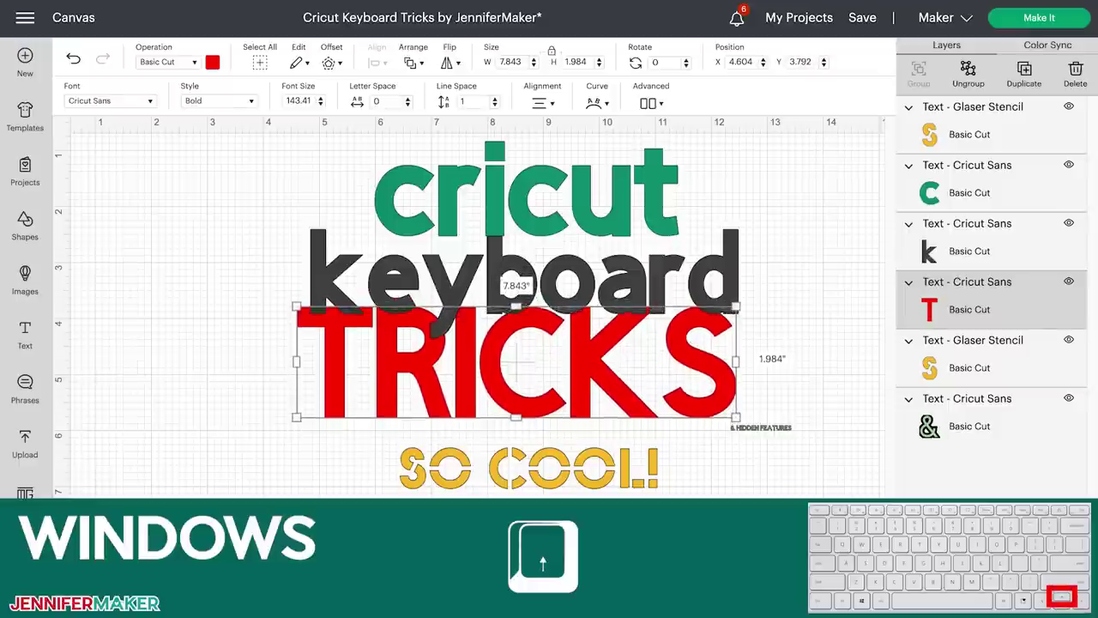
# - Nudge the red TRICKS text down to a Y position of 4.092, just below the word keyboard
pyautogui.press('Down')
pyautogui.press('Down')
pyautogui.press('Down')
pyautogui.press('Down')
pyautogui.press('Down')
pyautogui.press('Down')
pyautogui.press('Down')
pyautogui.press('Down')
pyautogui.press('Down')
pyautogui.press('Down')
pyautogui.press('Down')
pyautogui.press('Down')
pyautogui.press('Down')
pyautogui.press('Down')
pyautogui.press('Down')
pyautogui.press('Down')
pyautogui.press('Down')
pyautogui.press('Down')
pyautogui.press('Down')
pyautogui.press('Down')
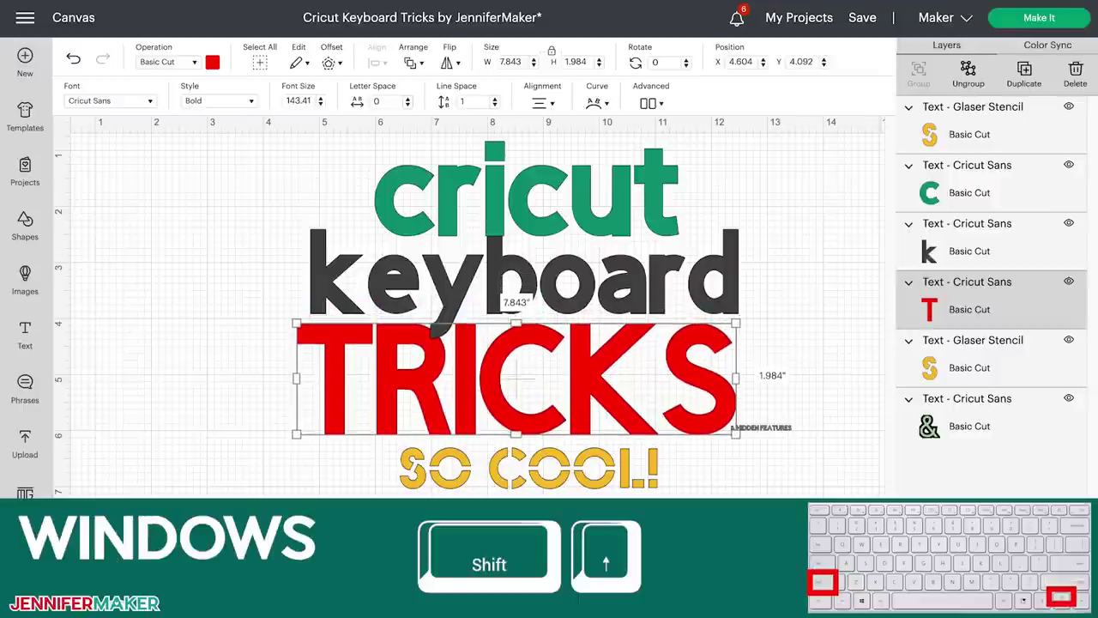
# - Nudge the red TRICKS text up in one-inch increments to a Y position of 2.062, behind the words cricut and keyboard
pyautogui.hotkey('shift', 'Up')
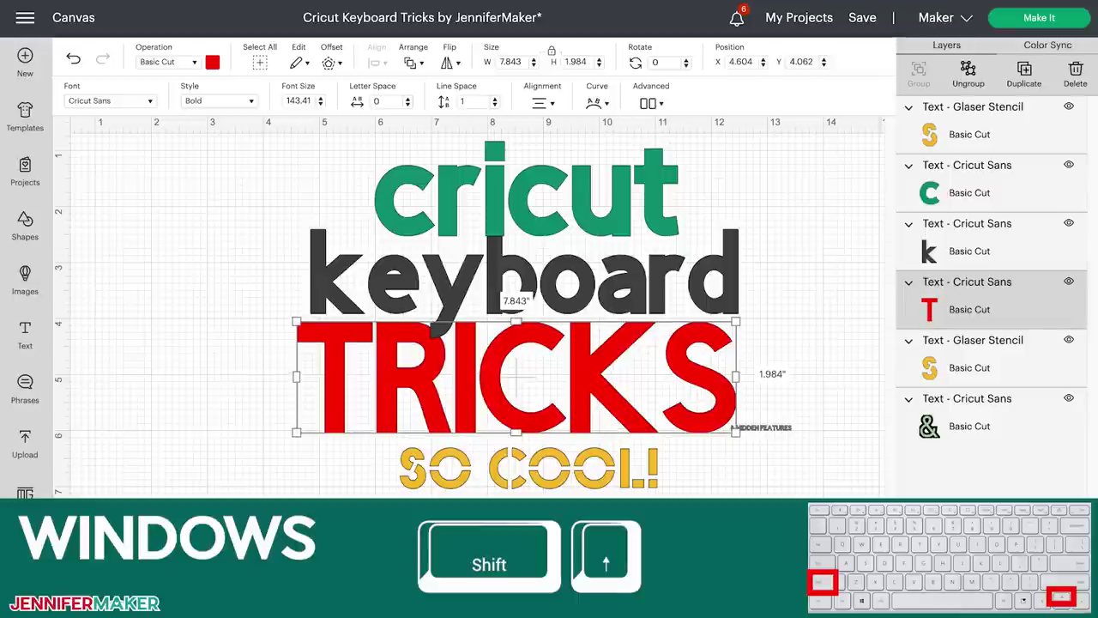
pyautogui.hotkey('shift', 'Up')
pyautogui.hotkey('shift', 'Up')
pyautogui.hotkey('shift', 'Up')
# - Nudge the red TRICKS text down in one-inch increments over SO COOL! and back up to a Y position of 4.062
pyautogui.hotkey('shift', 'Down')
pyautogui.hotkey('shift', 'Down')
pyautogui.hotkey('shift', 'Down')
pyautogui.hotkey('shift', 'Down')
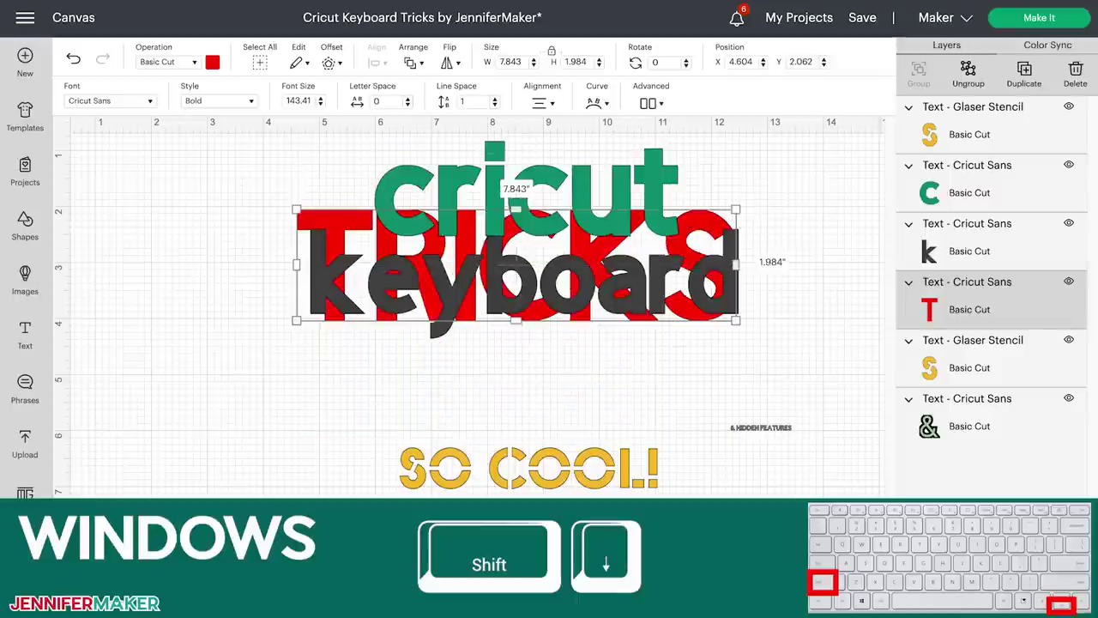
pyautogui.hotkey('shift', 'Down')
pyautogui.hotkey('shift', 'Down')
pyautogui.hotkey('shift', 'Up')
pyautogui.hotkey('shift', 'Up')
pyautogui.hotkey('shift', 'Up')
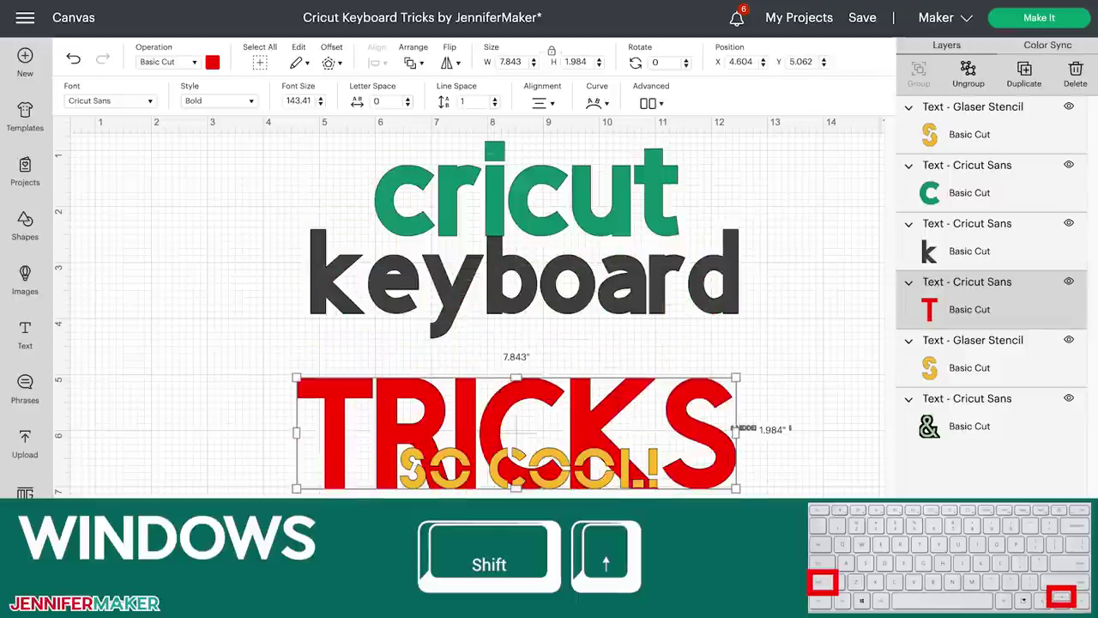
# - Nudge the red TRICKS text left in one-inch increments
pyautogui.hotkey('shift', 'Left')
pyautogui.hotkey('shift', 'Left')
pyautogui.hotkey('shift', 'Left')
pyautogui.hotkey('shift', 'Left')
# - Nudge the red TRICKS text right in one-inch increments and back left to an X position of 4.604
pyautogui.hotkey('shift', 'Right')
pyautogui.hotkey('shift', 'Right')
pyautogui.hotkey('shift', 'Right')
pyautogui.hotkey('shift', 'Right')
pyautogui.hotkey('shift', 'Right')
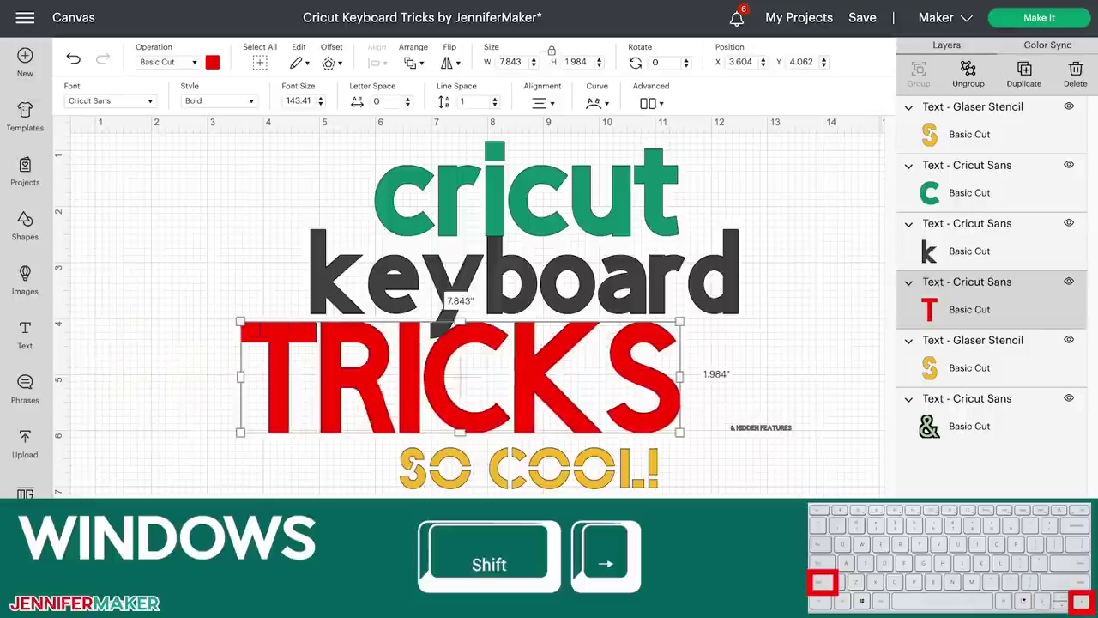
pyautogui.hotkey('shift', 'Right')
pyautogui.hotkey('shift', 'Right')
pyautogui.hotkey('shift', 'Left')
pyautogui.hotkey('shift', 'Left')
pyautogui.hotkey('shift', 'Left')
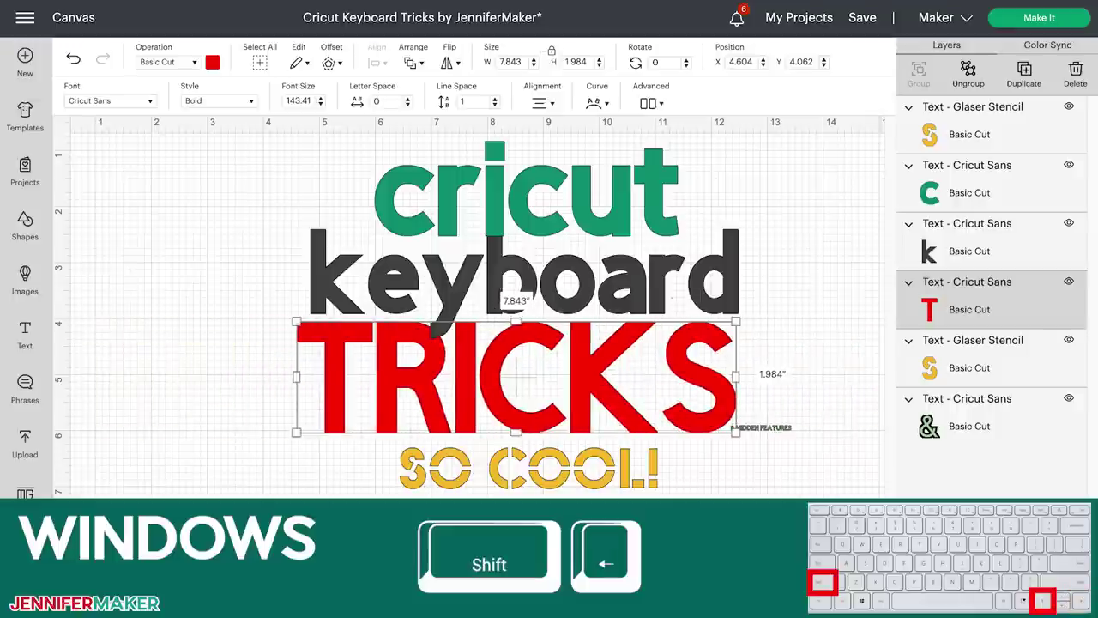
# - Nudge the red TRICKS text up in one-inch increments so it overlaps the word keyboard
pyautogui.hotkey('shift', 'Up')
pyautogui.hotkey('shift', 'Up')
pyautogui.hotkey('shift', 'Up')
# - Nudge the red TRICKS text down in whole inches past SO COOL! and return it to a Y position of 4.062
pyautogui.hotkey('shift', 'Down')
pyautogui.hotkey('shift', 'Down')
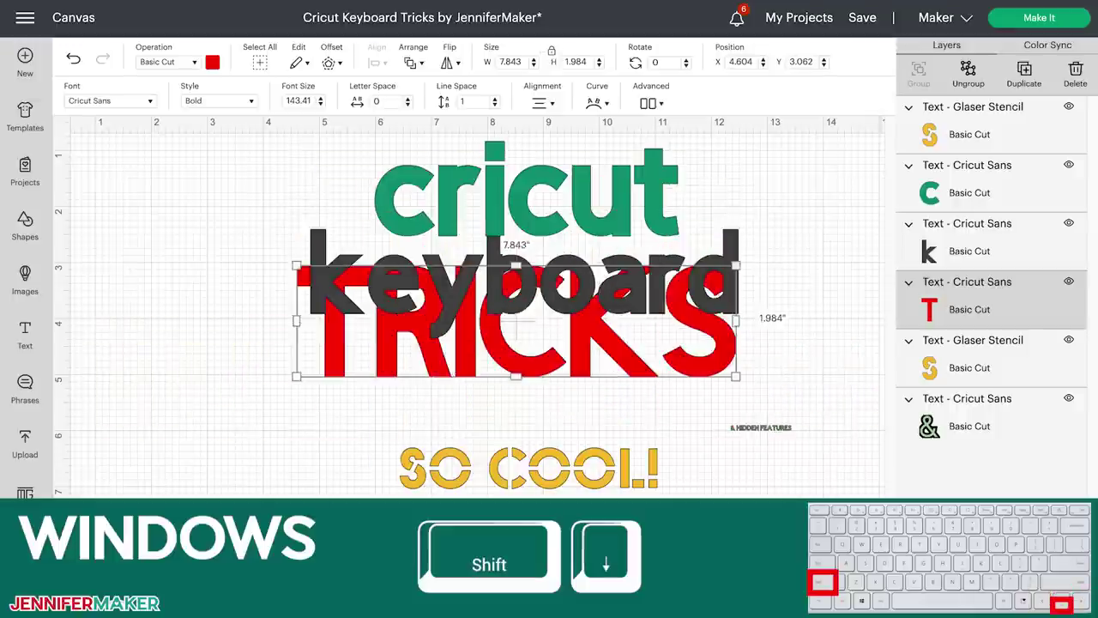
pyautogui.hotkey('shift', 'Down')
pyautogui.hotkey('shift', 'Down')
pyautogui.hotkey('shift', 'Down')
pyautogui.hotkey('shift', 'Down')
pyautogui.hotkey('shift', 'Up')
pyautogui.hotkey('shift', 'Up')
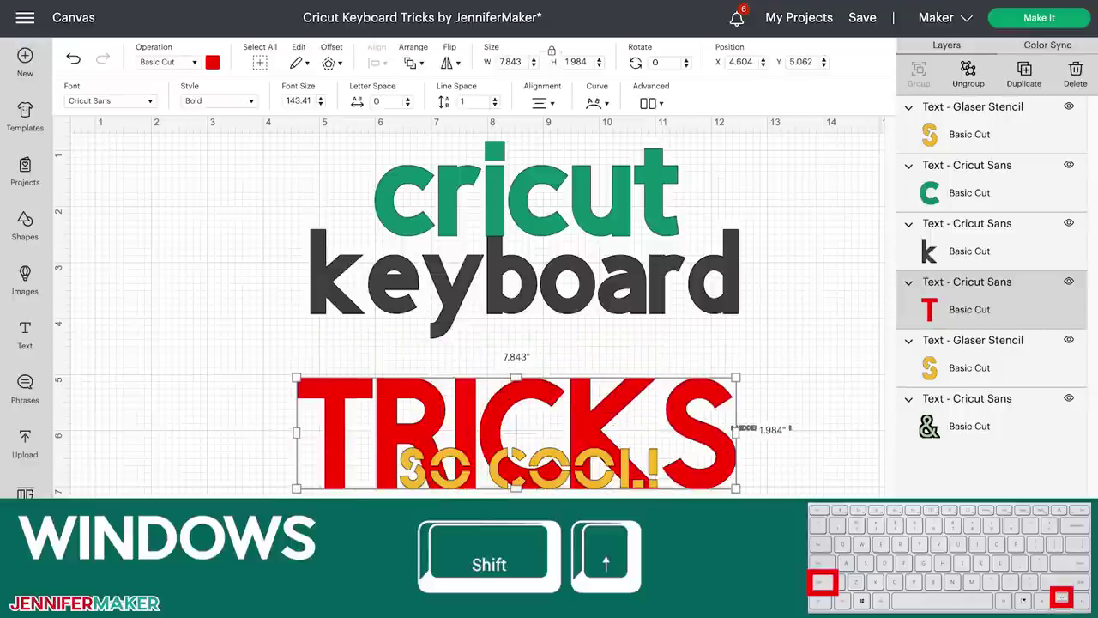
pyautogui.hotkey('shift', 'Up')
# - Shift the red TRICKS text left again in one-inch nudges
pyautogui.hotkey('shift', 'Left')
pyautogui.hotkey('shift', 'Left')
pyautogui.hotkey('shift', 'Left')
# - Shift the red TRICKS text right in one-inch nudges and bring it back to an X position of 4.604
pyautogui.hotkey('shift', 'Right')
pyautogui.hotkey('shift', 'Right')
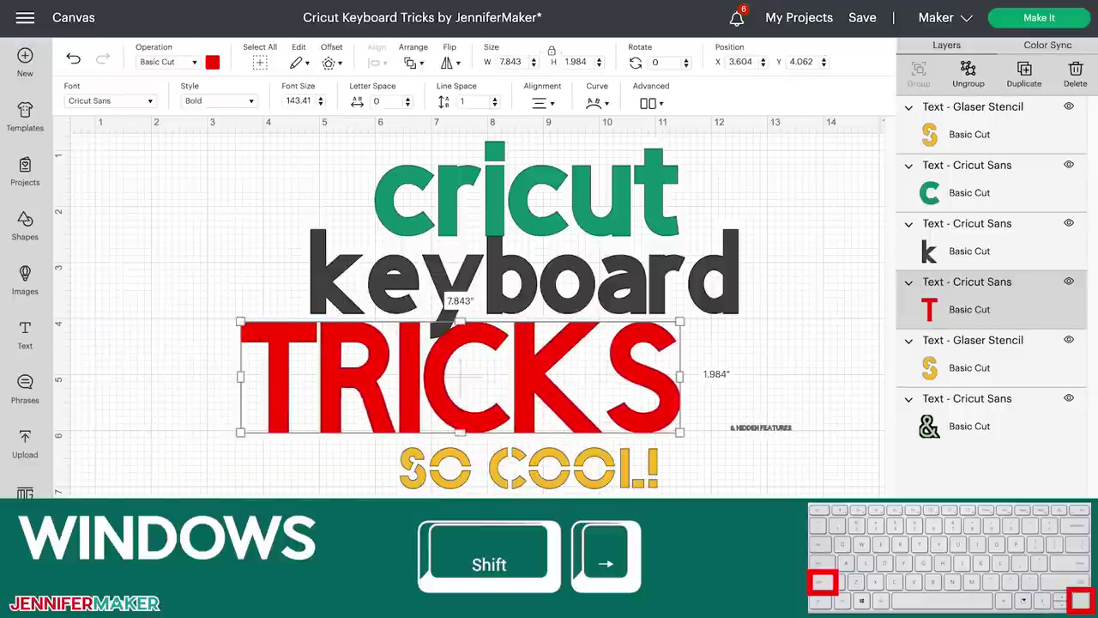
pyautogui.hotkey('shift', 'Right')
pyautogui.hotkey('shift', 'Right')
pyautogui.hotkey('shift', 'Right')
pyautogui.hotkey('shift', 'Right')
pyautogui.hotkey('shift', 'Left')
pyautogui.hotkey('shift', 'Left')
pyautogui.hotkey('shift', 'Left')
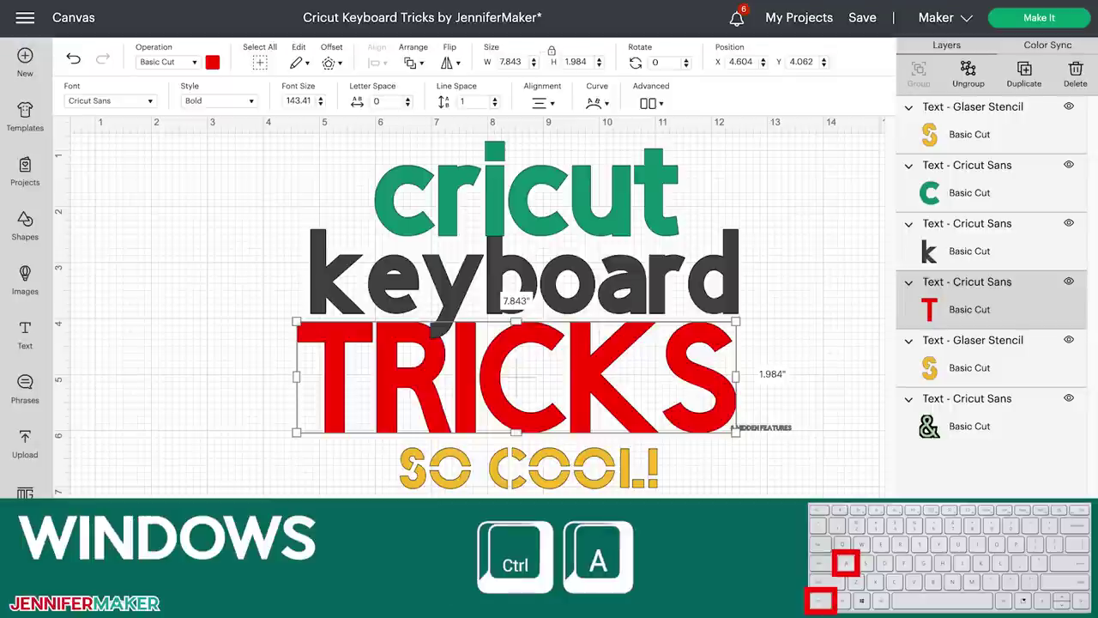
# - Select, copy and paste the entire lettering design, and delete the pasted copy
pyautogui.hotkey('ctrl', 'a')
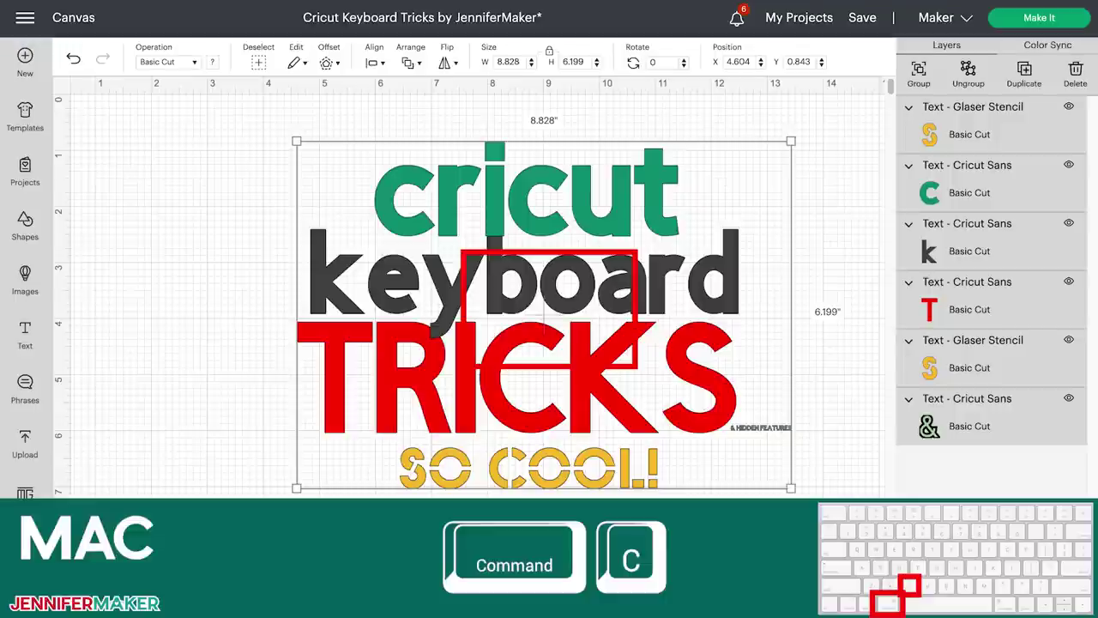
pyautogui.hotkey('ctrl', 'v')
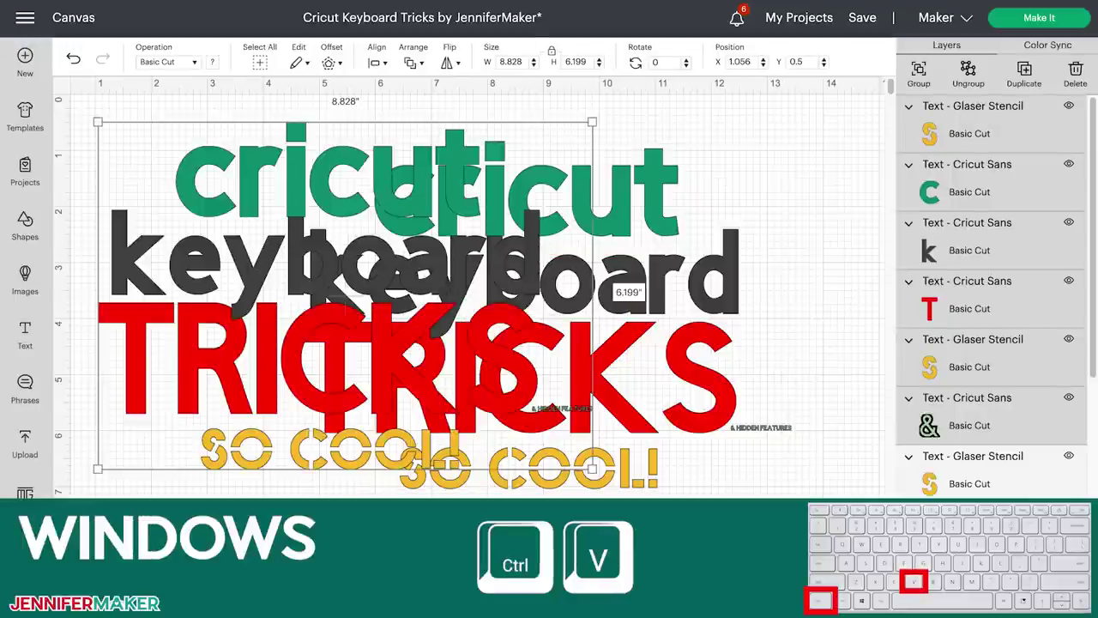
pyautogui.press('BackSpace')
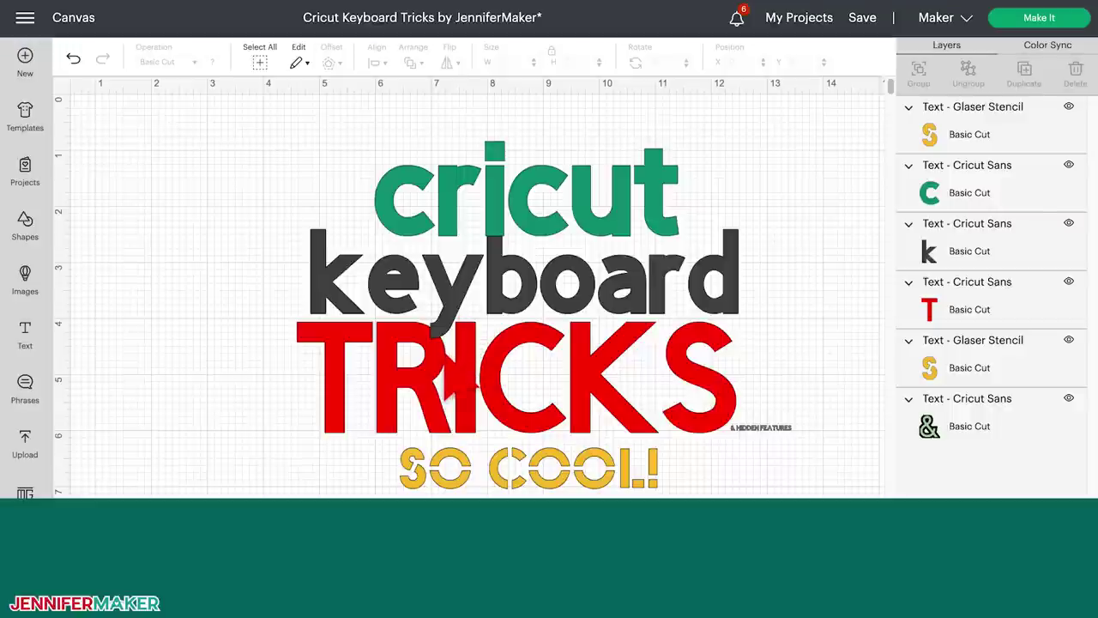
# - Send the keyboard text one layer backward behind TRICKS, bring it forward, and send it backward once more
pyautogui.click(980, 255)
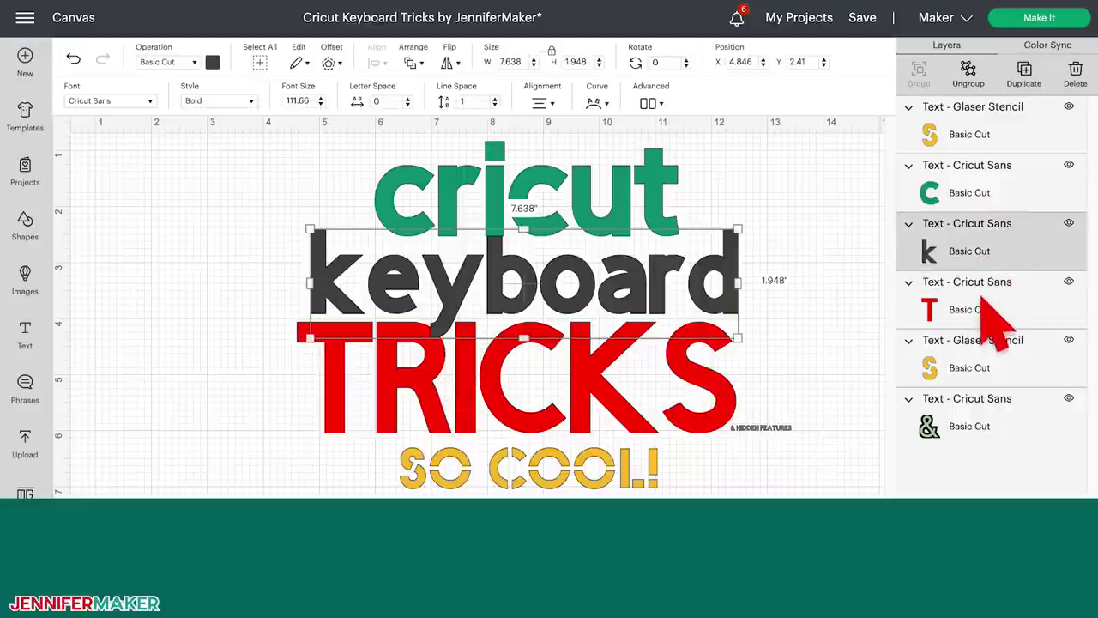
pyautogui.click(979, 313)
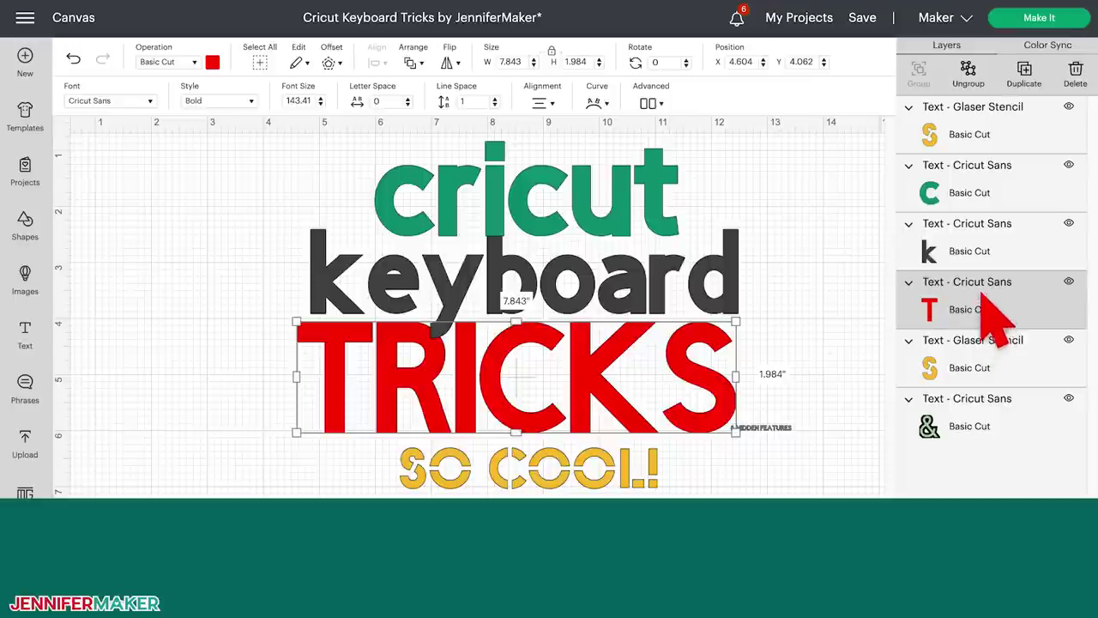
pyautogui.click(981, 256)
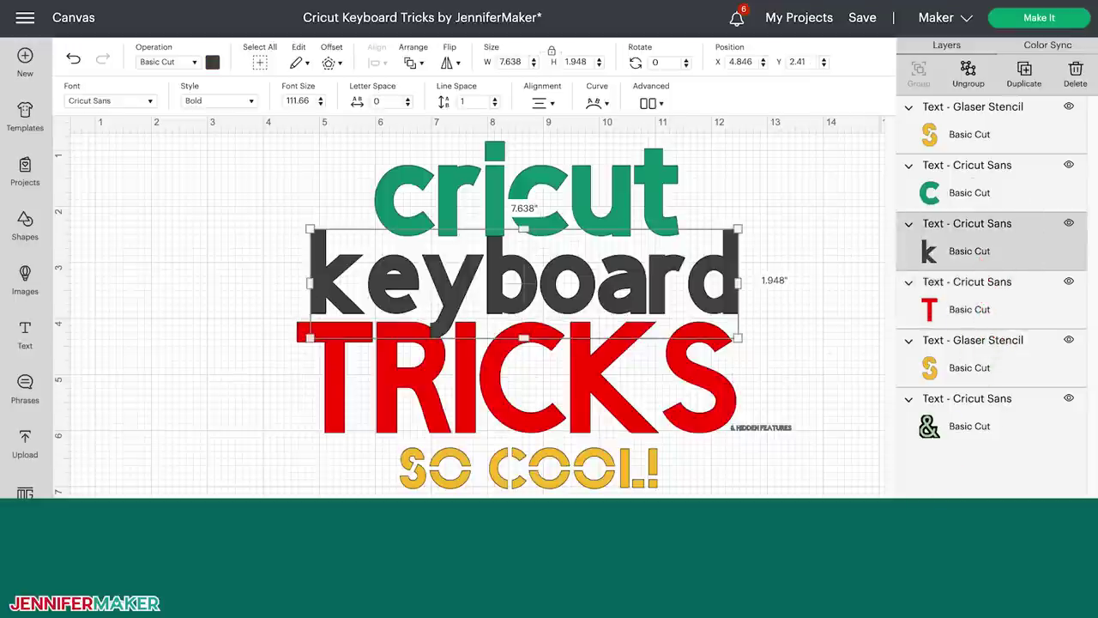
pyautogui.hotkey('ctrl', '[')
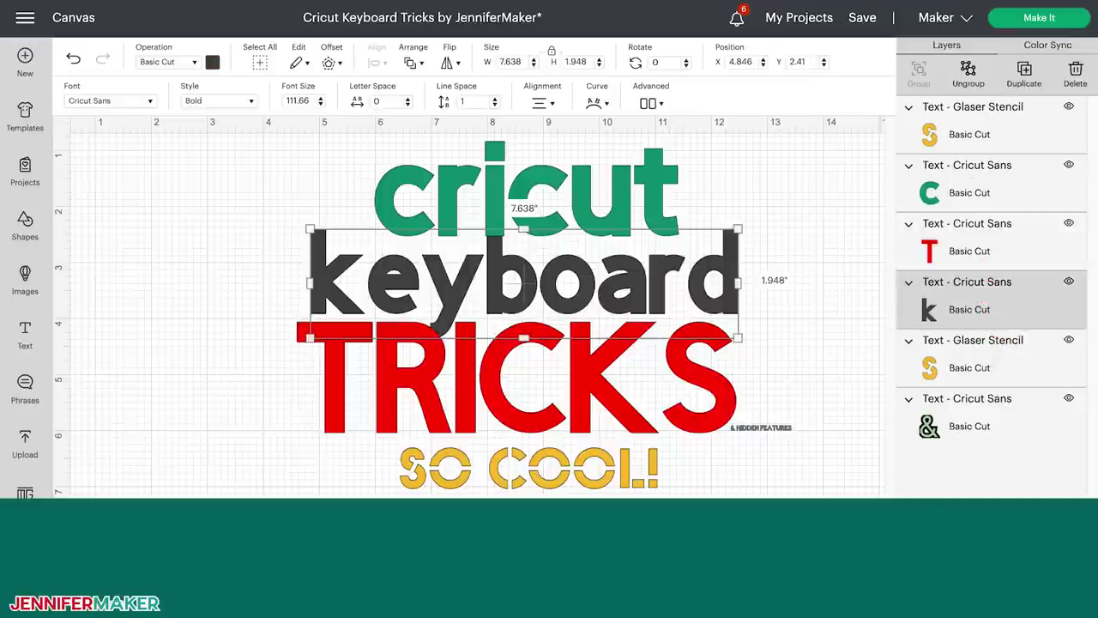
pyautogui.hotkey('ctrl', ']')
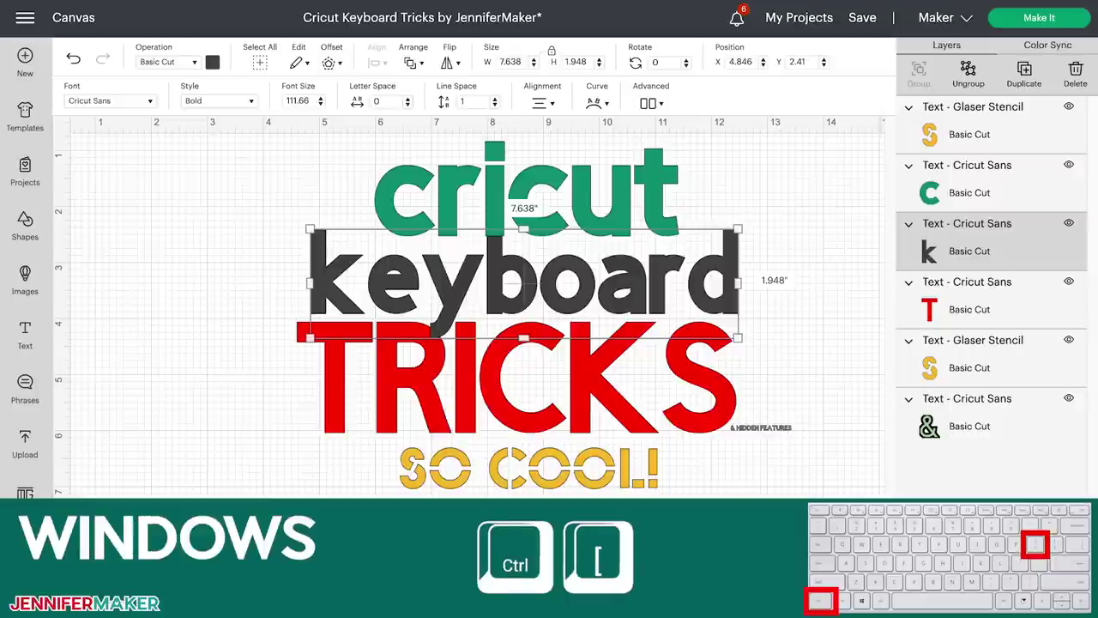
pyautogui.hotkey('ctrl', '[')
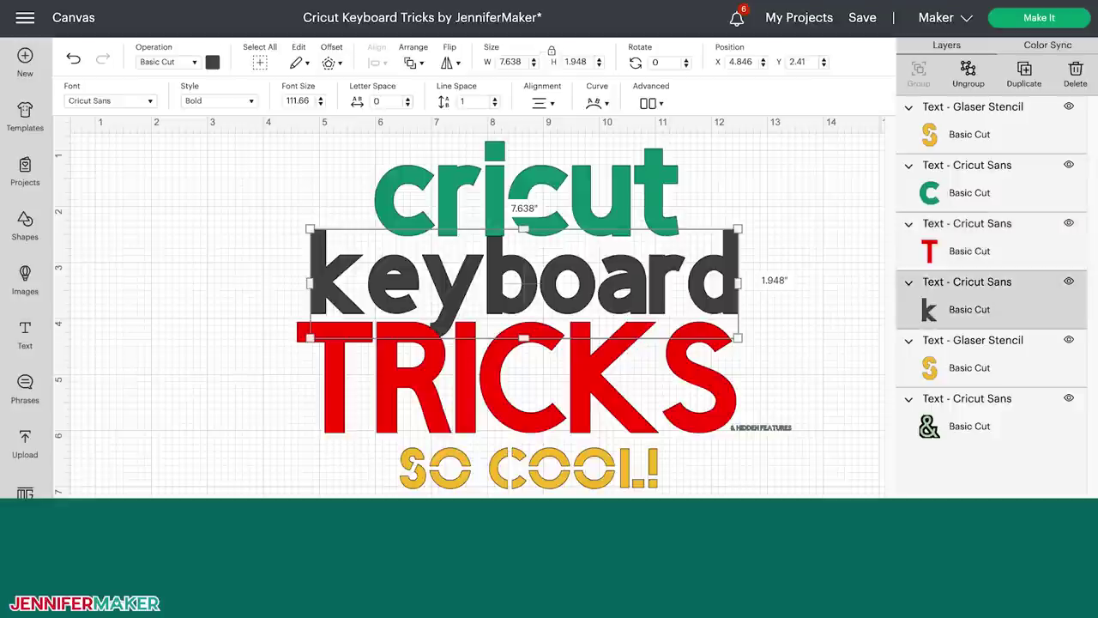
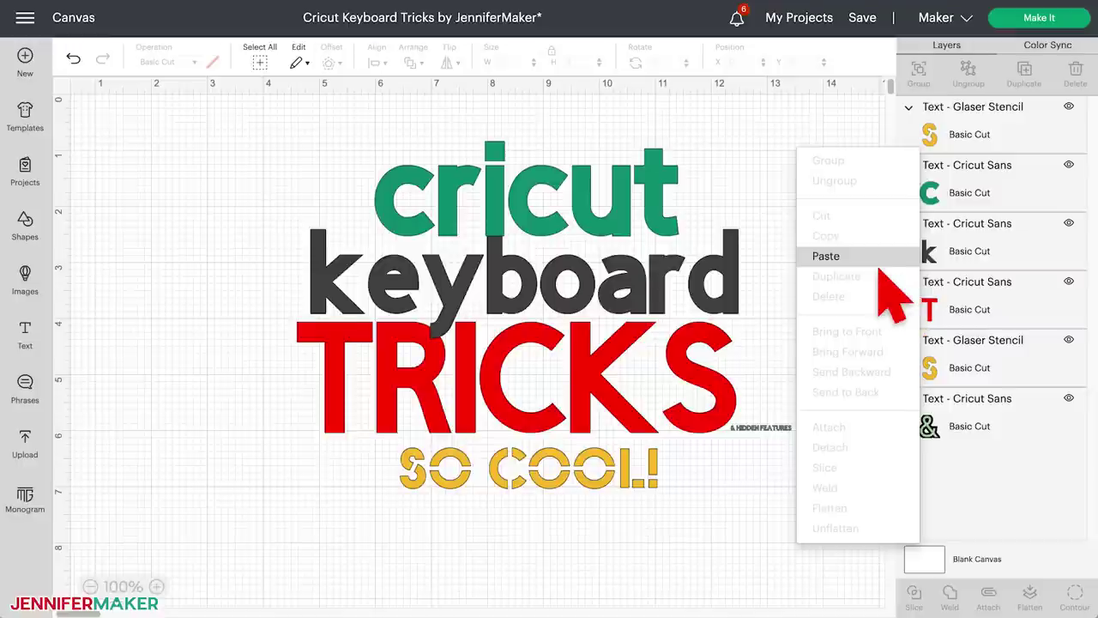
# - Examine the context menu commands for the keyboard text on the canvas and the font entry in its layer's context menu
pyautogui.click(721, 304)
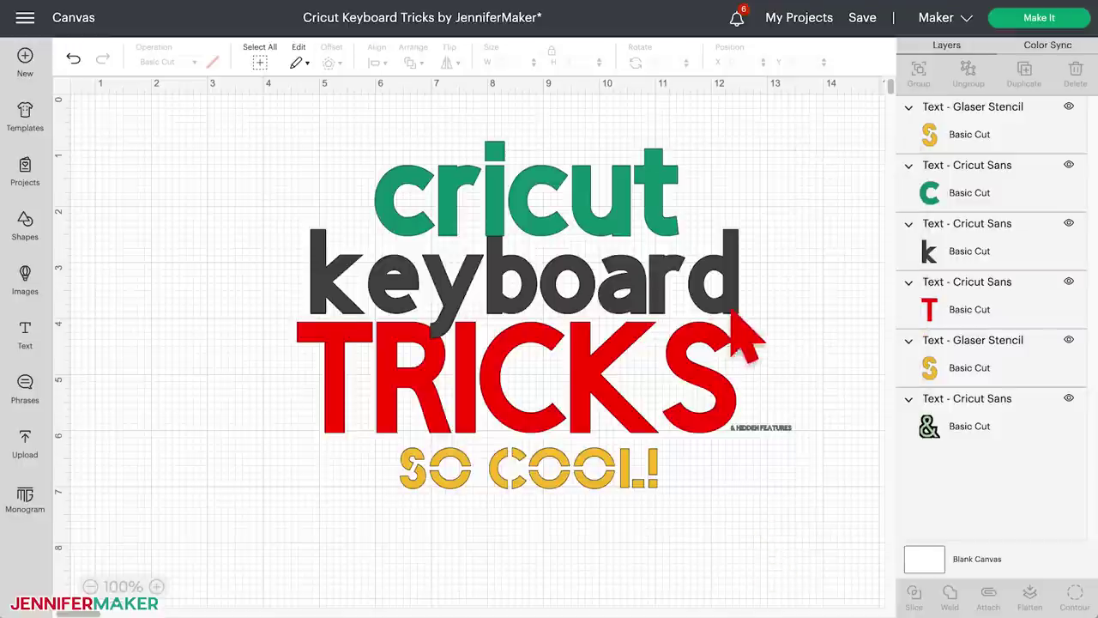
pyautogui.rightClick(737, 251)
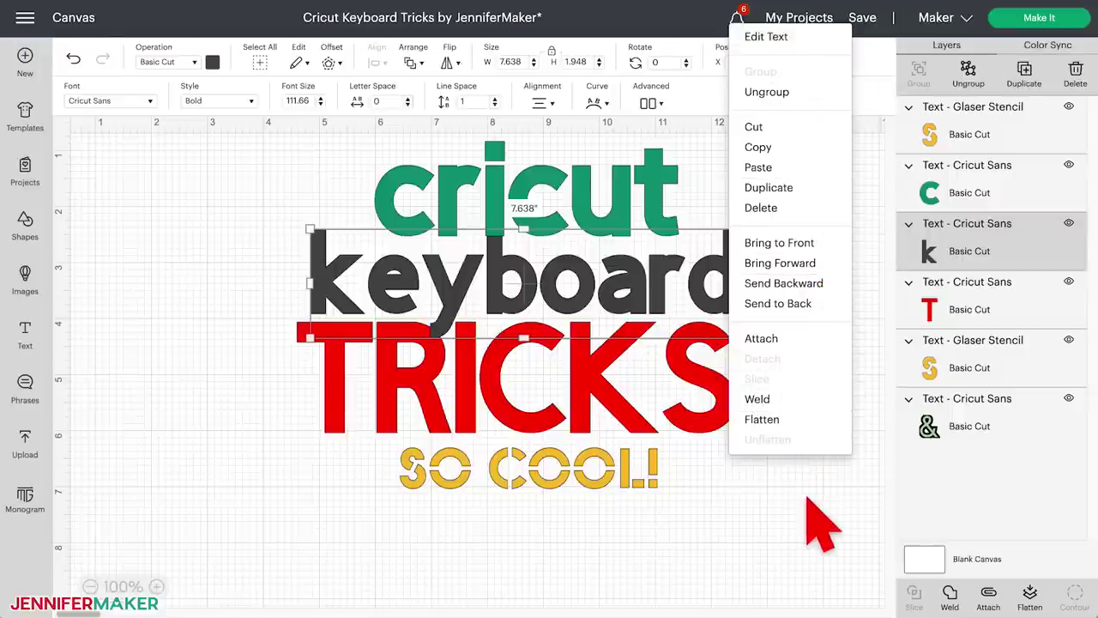
pyautogui.click(806, 451)
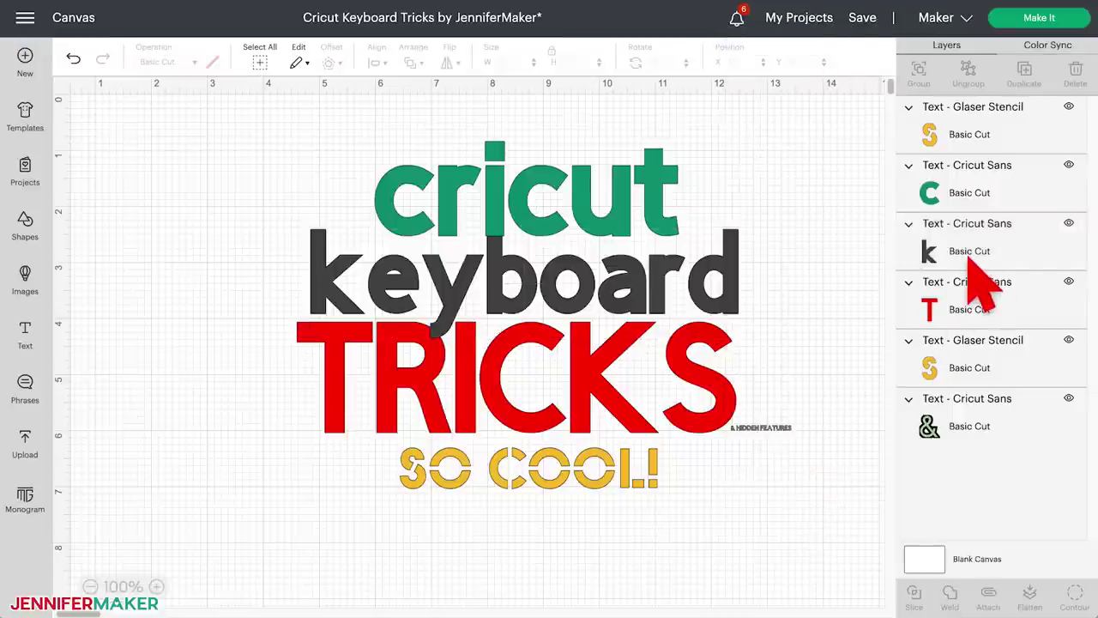
pyautogui.rightClick(978, 248)
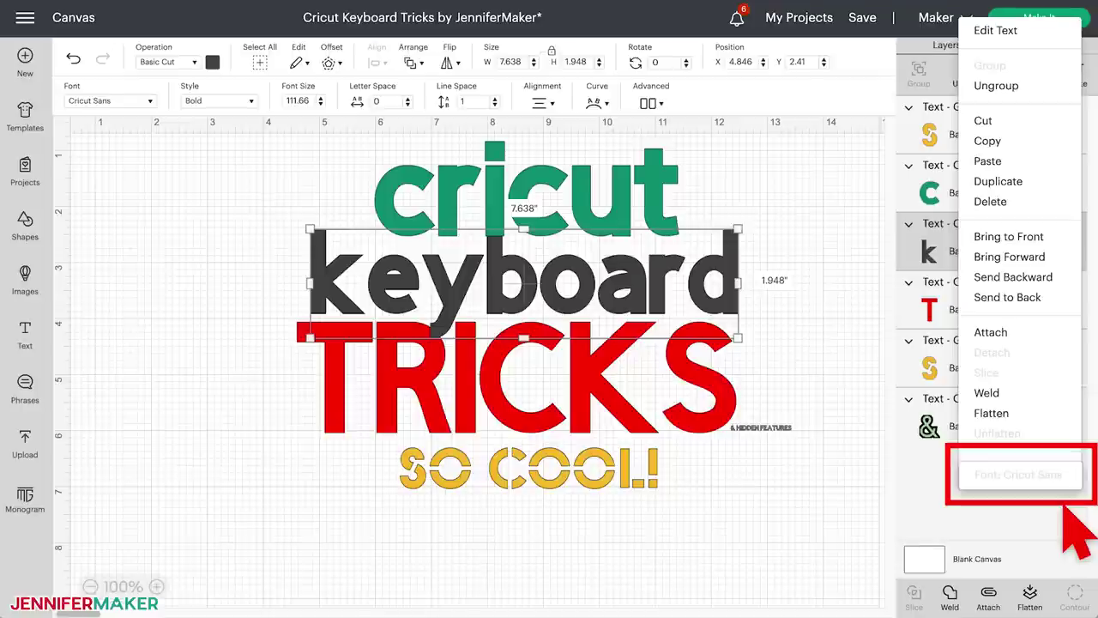
pyautogui.press('Escape')
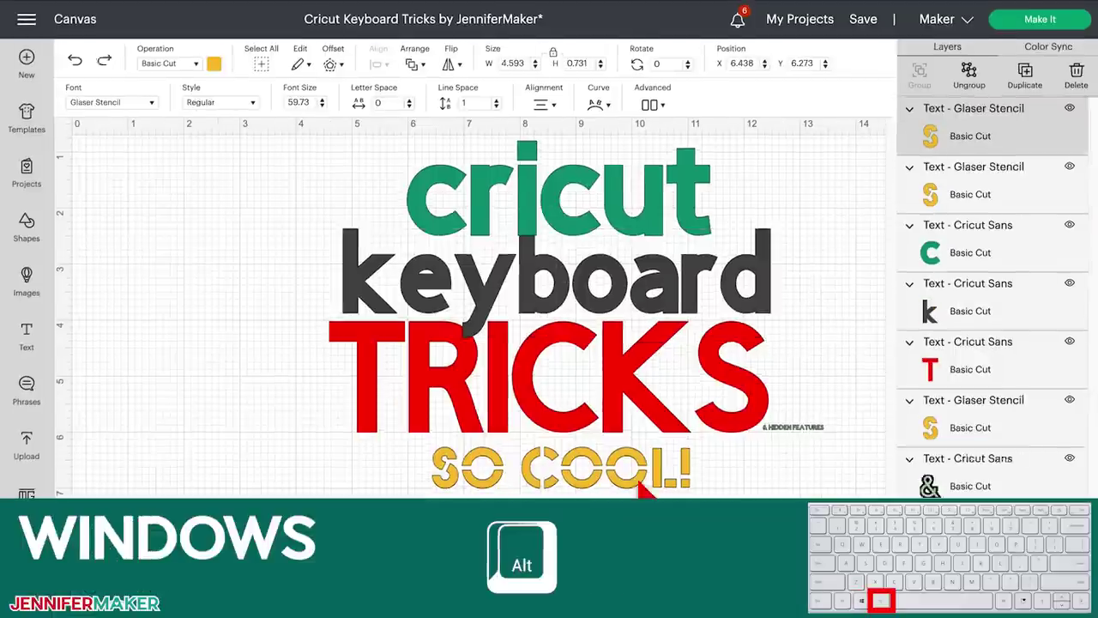
# - Place five duplicates of the yellow SO COOL! text around the lettering by pulling copies off existing ones
pyautogui.moveTo(649, 483); pyautogui.dragTo(335, 411)
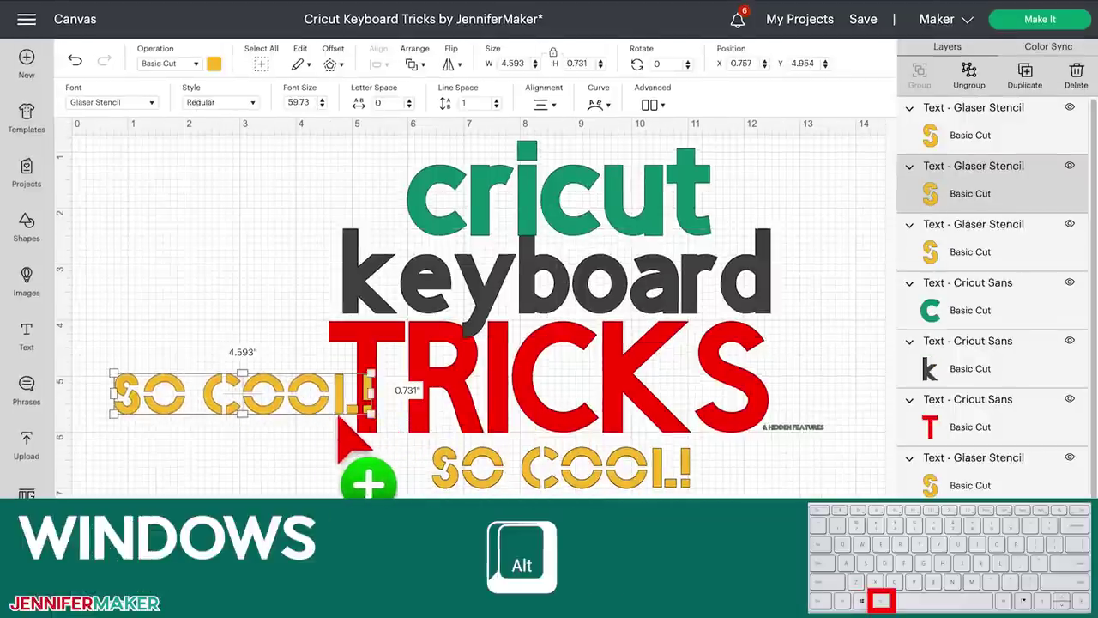
pyautogui.moveTo(601, 490); pyautogui.dragTo(792, 421)
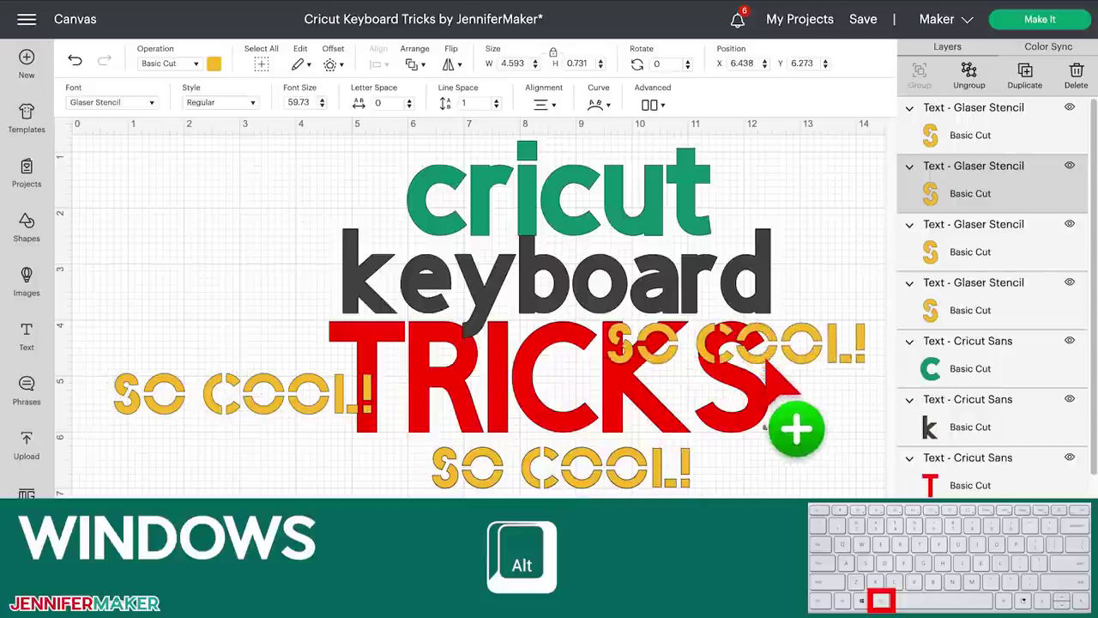
pyautogui.moveTo(806, 351); pyautogui.dragTo(331, 345)
pyautogui.moveTo(573, 482); pyautogui.dragTo(736, 278)
pyautogui.moveTo(609, 485); pyautogui.dragTo(397, 189)
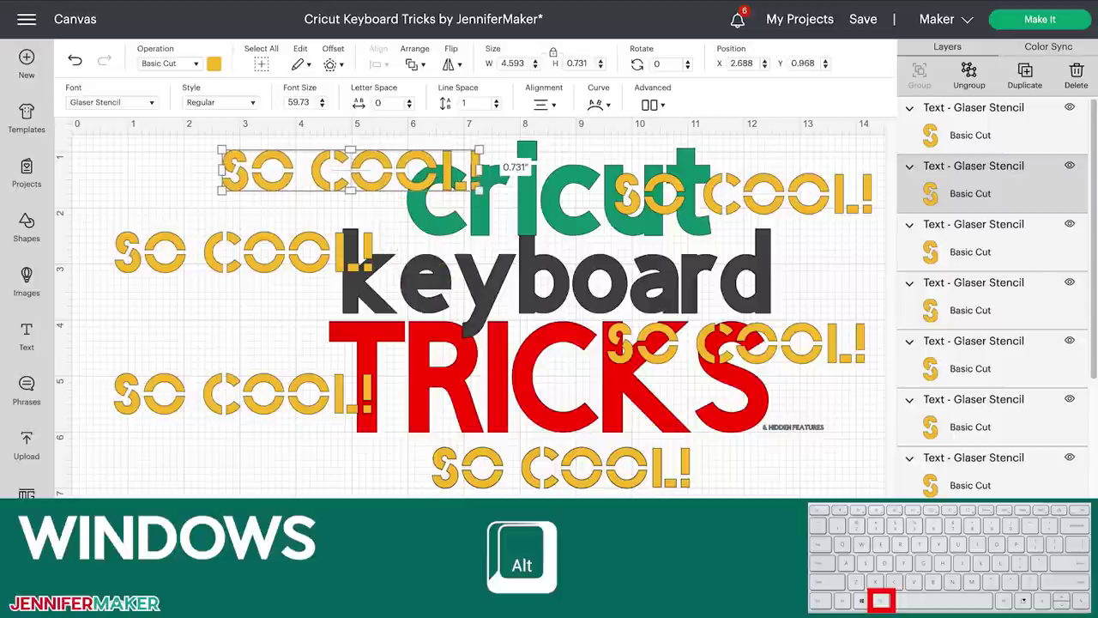
# - Undo all the SO COOL! duplications around the lettering
pyautogui.hotkey('ctrl', 'z')
pyautogui.hotkey('ctrl', 'z')
pyautogui.hotkey('ctrl', 'z')
pyautogui.hotkey('ctrl', 'z')
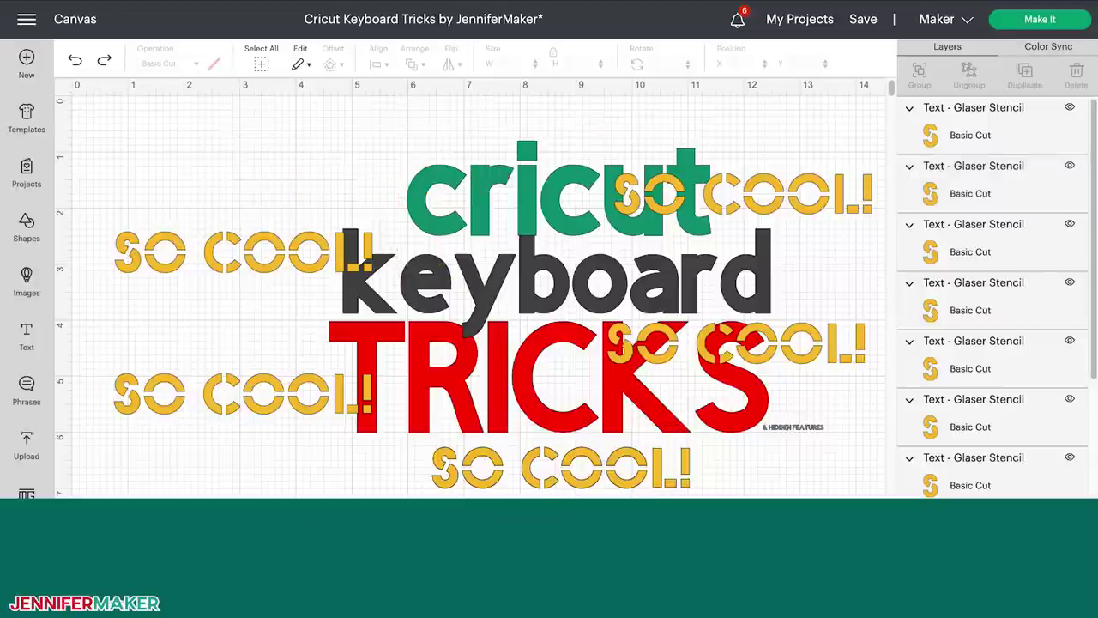
pyautogui.hotkey('ctrl', 'z')
pyautogui.hotkey('ctrl', 'z')
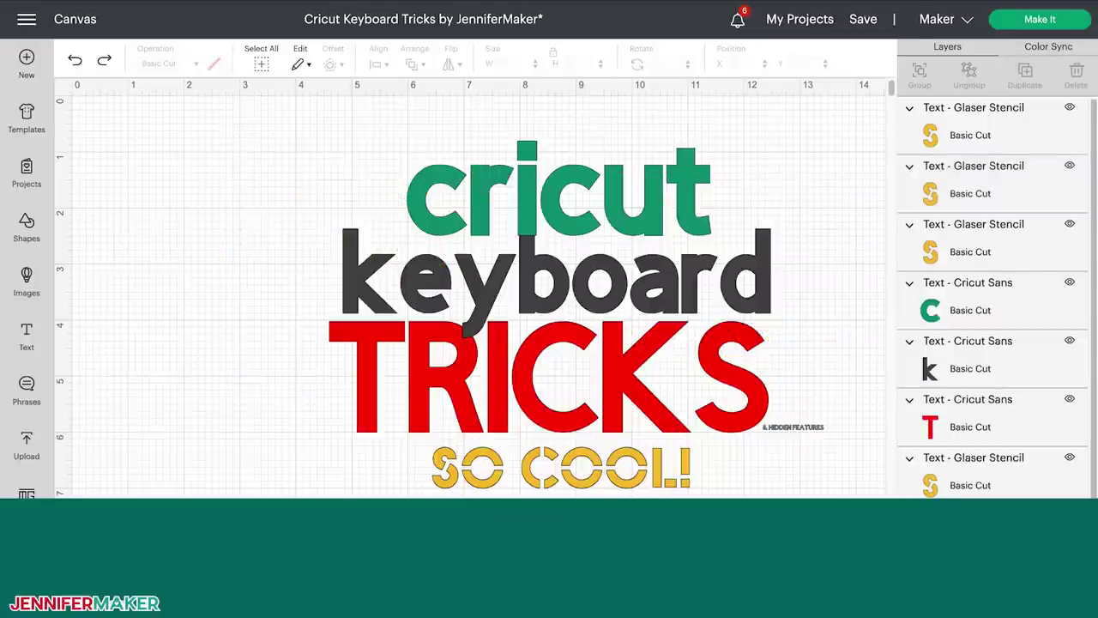
# - Select the entire design and zoom the canvas out and back in
pyautogui.hotkey('ctrl', 'a')
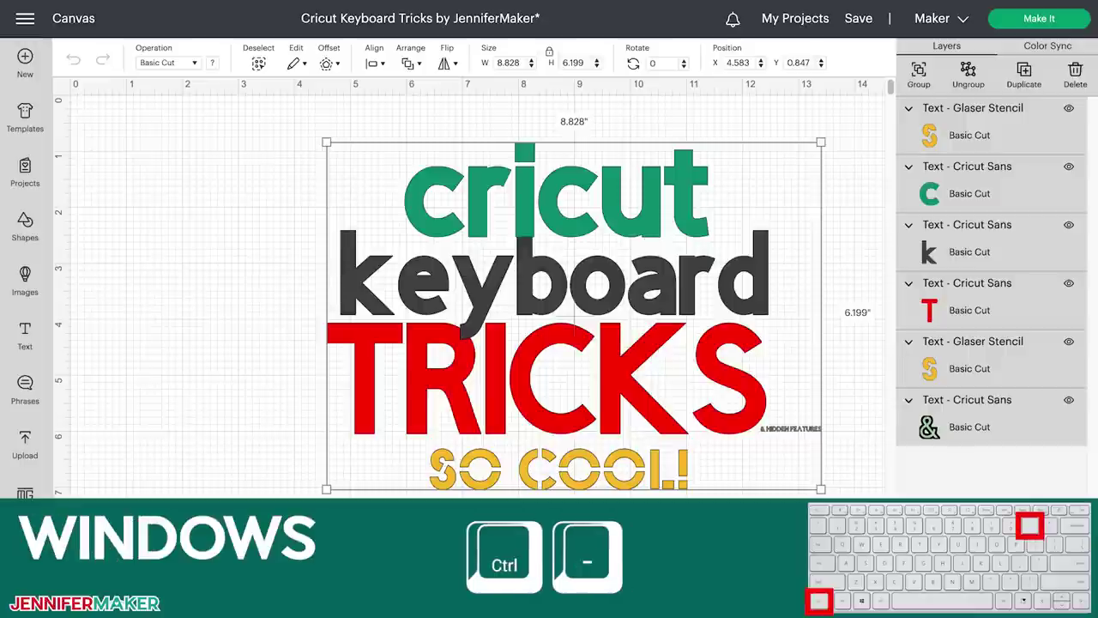
pyautogui.hotkey('ctrl', '-')
pyautogui.hotkey('ctrl', '-')
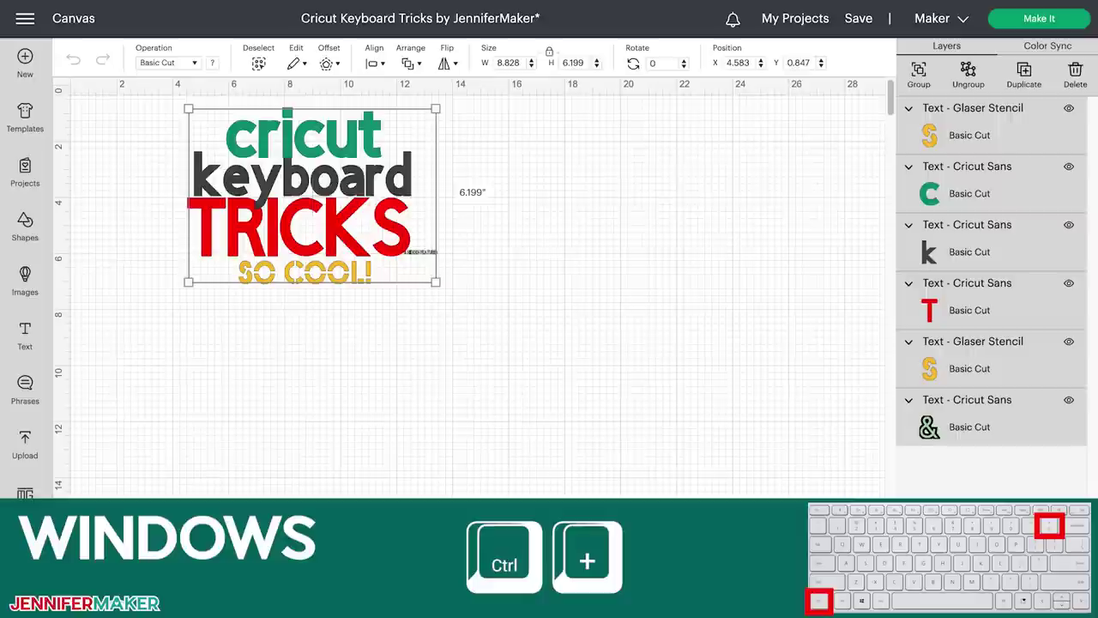
pyautogui.hotkey('ctrl', '+')
pyautogui.hotkey('ctrl', '+')
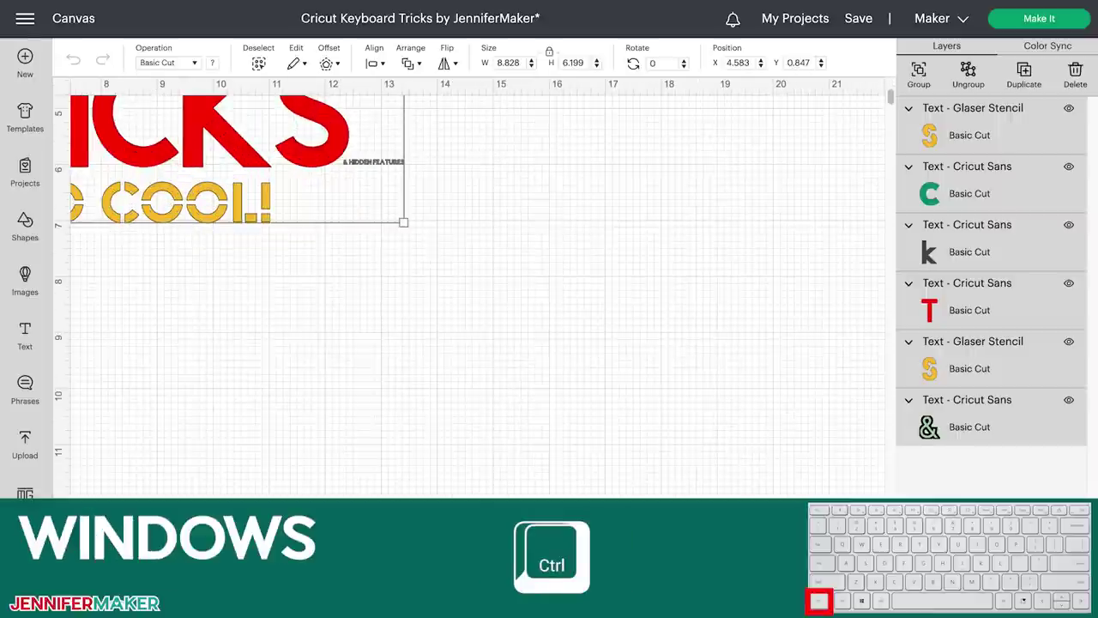
# - Fit the selected design to the view, reset the zoom to 100%, and zoom to the small & HIDDEN FEATURES text
pyautogui.hotkey('ctrl', '1')
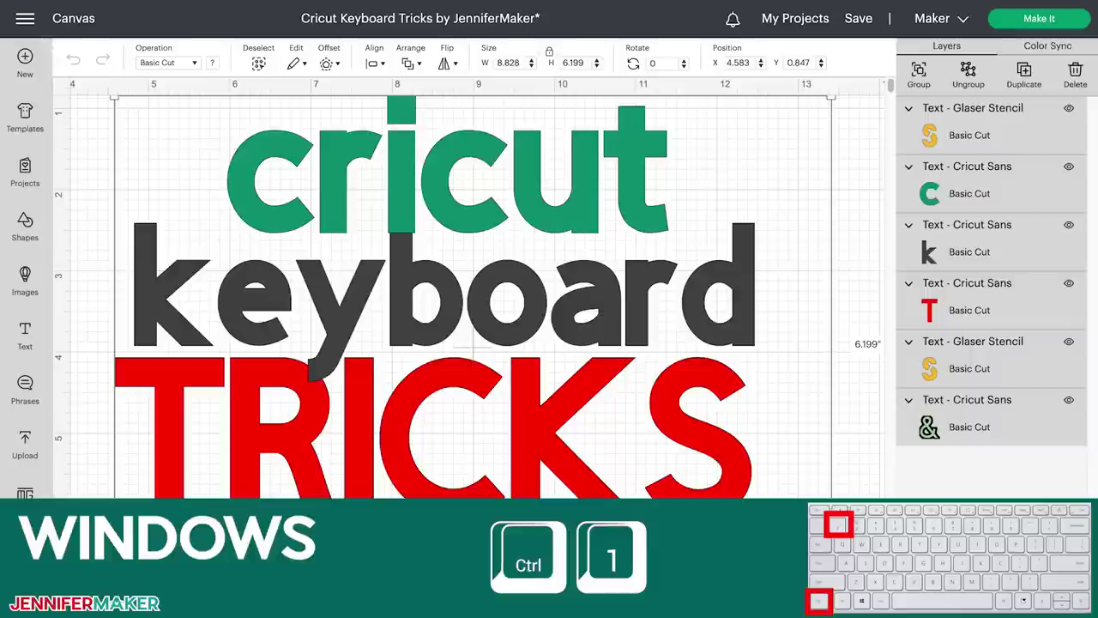
pyautogui.hotkey('ctrl', '0')
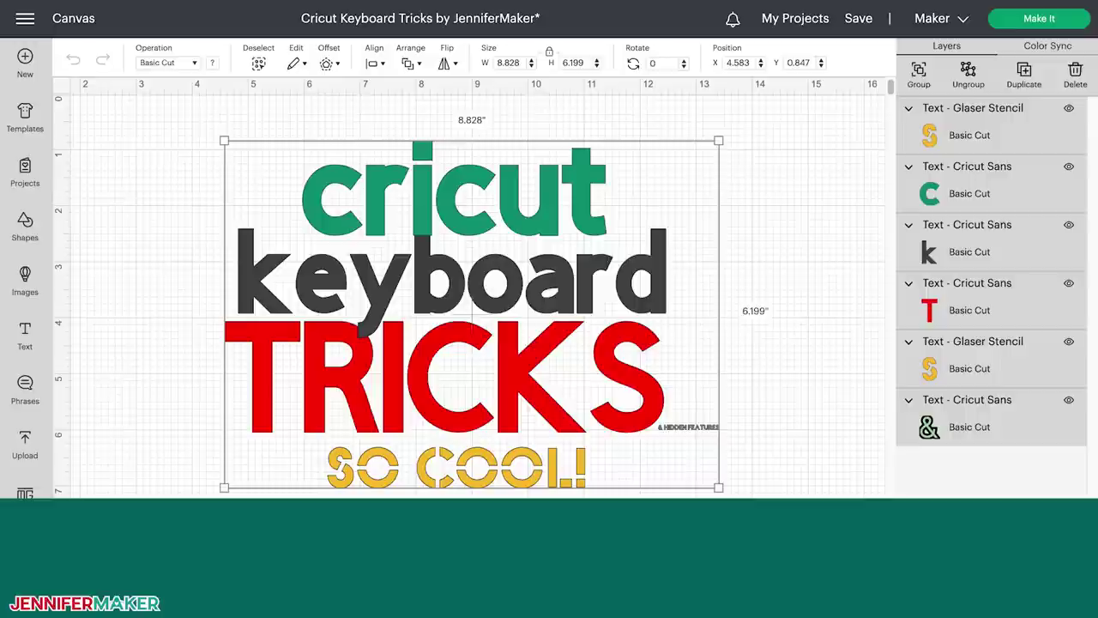
pyautogui.click(989, 420)
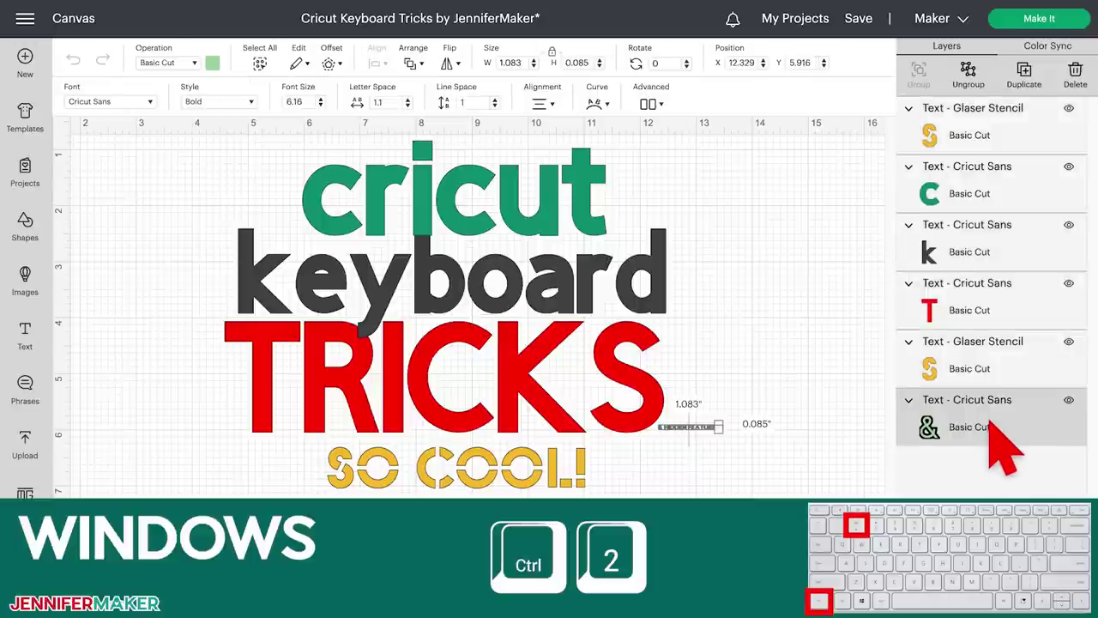
pyautogui.hotkey('ctrl', '2')
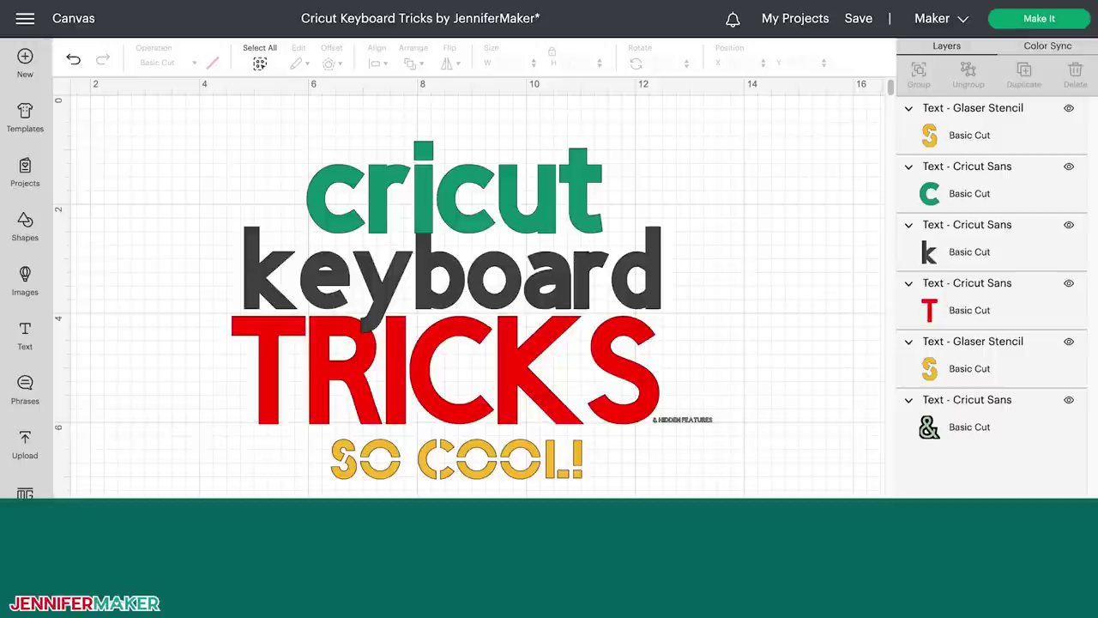
# - Zoom in closely near the small & HIDDEN FEATURES text with the temporary zoom tool and pan the canvas
pyautogui.press('z')
pyautogui.click(452, 393)
pyautogui.moveTo(438, 374); pyautogui.dragTo(449, 336)
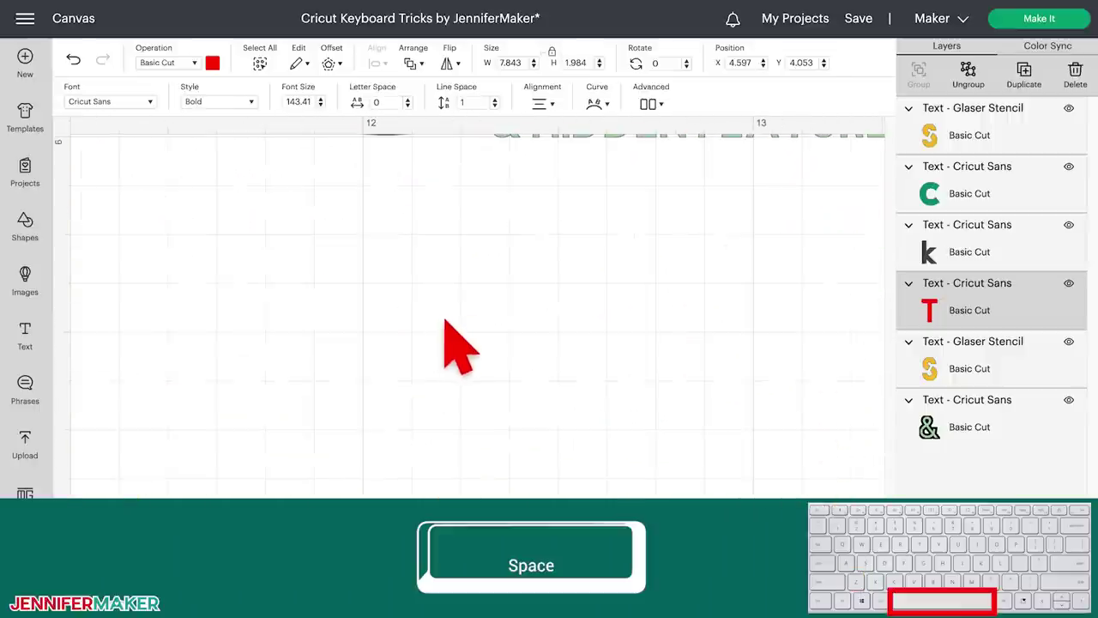
pyautogui.click(525, 309)
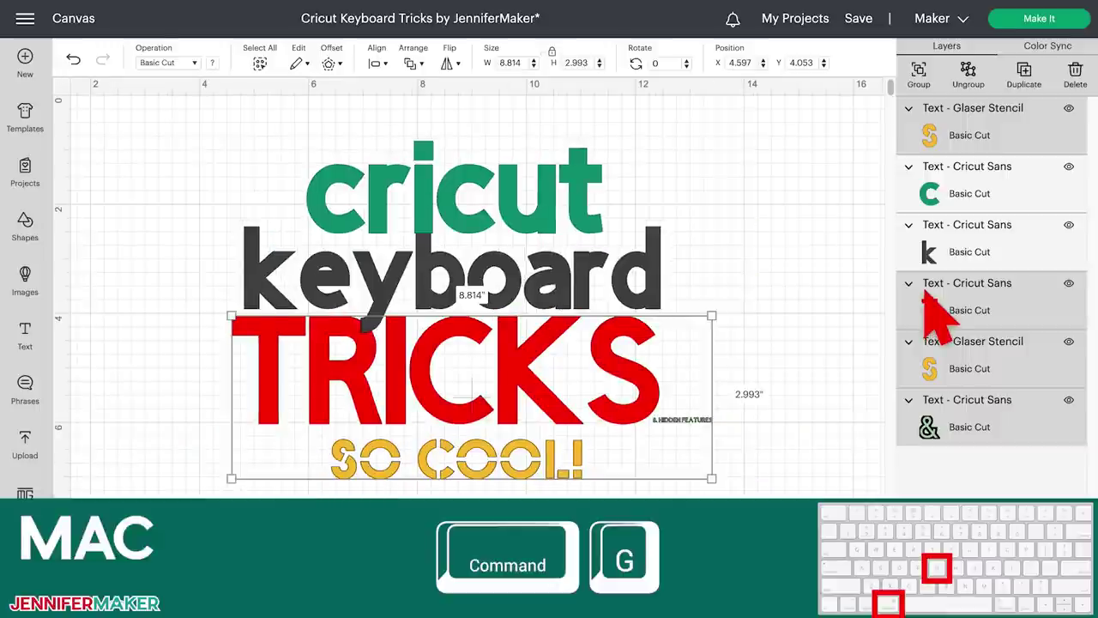
# - Group both yellow Glaser Stencil text layers with the red TRICKS and & HIDDEN FEATURES text layers
pyautogui.press('super+g')
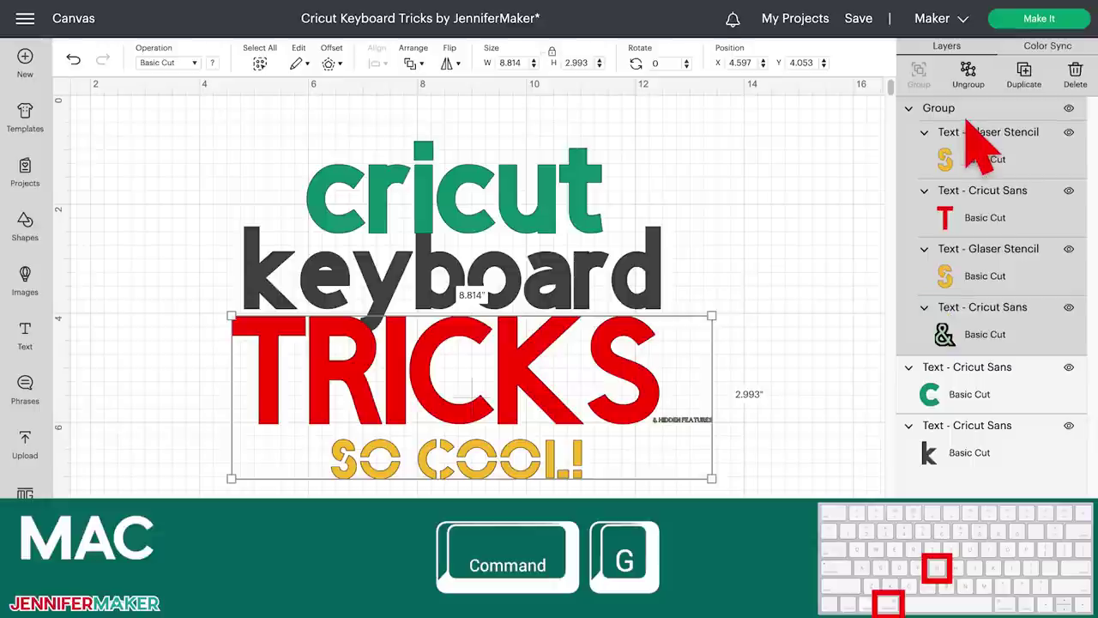